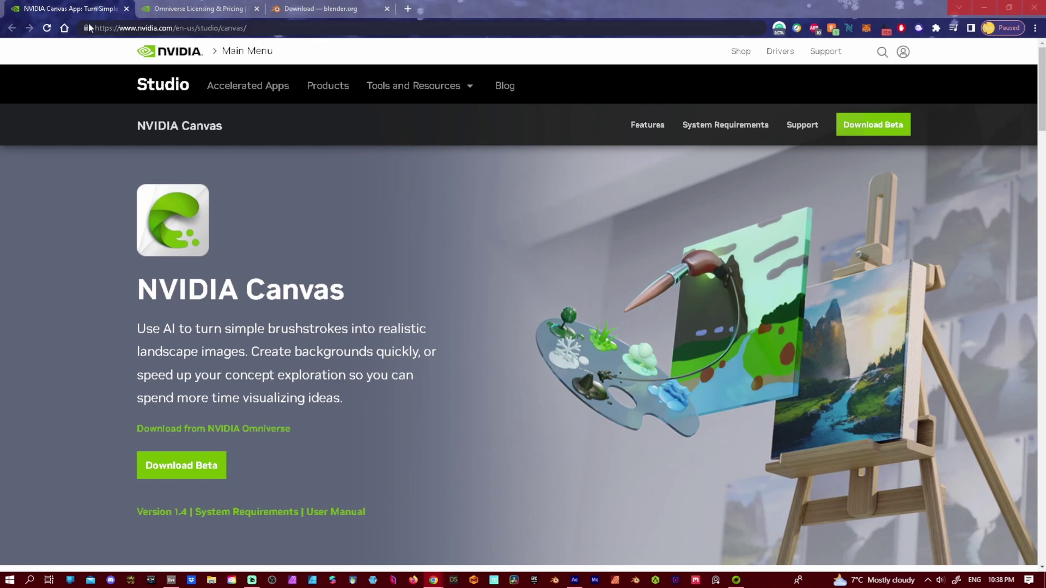
Start the NVIDIA Canvas beta download, then cancel saving the installer file.
click(275, 28)
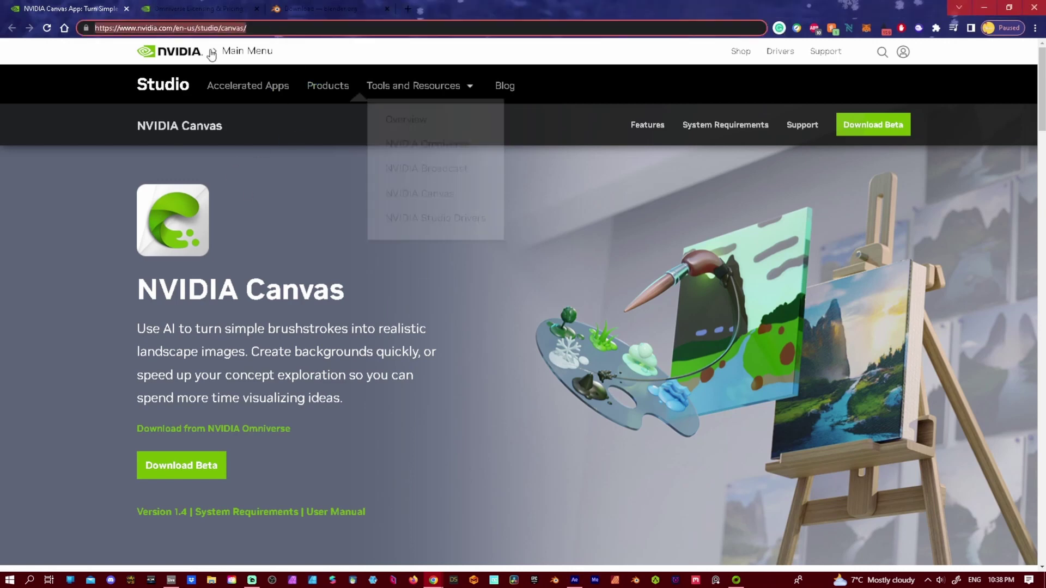
click(898, 129)
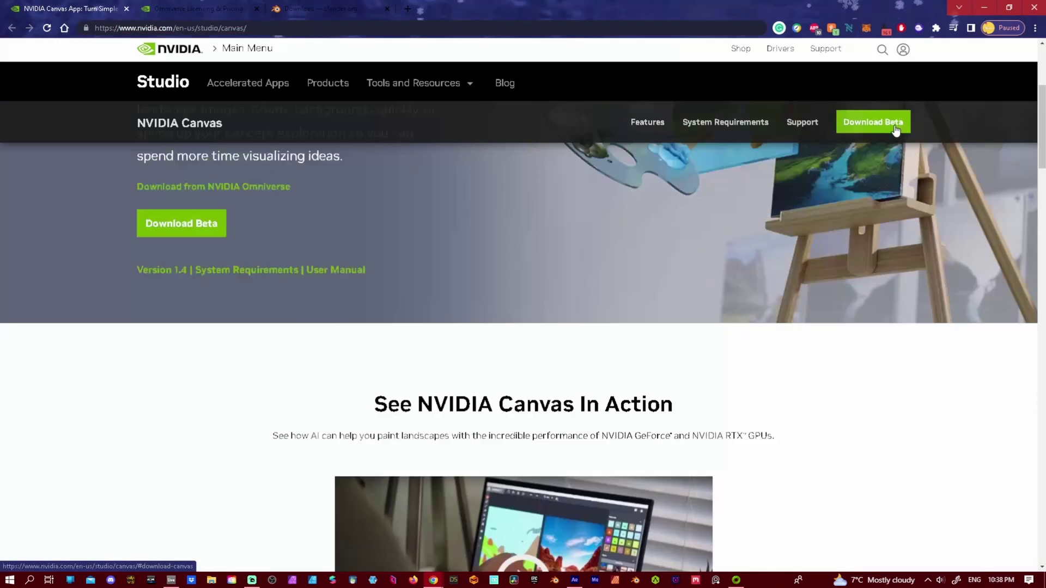
click(551, 216)
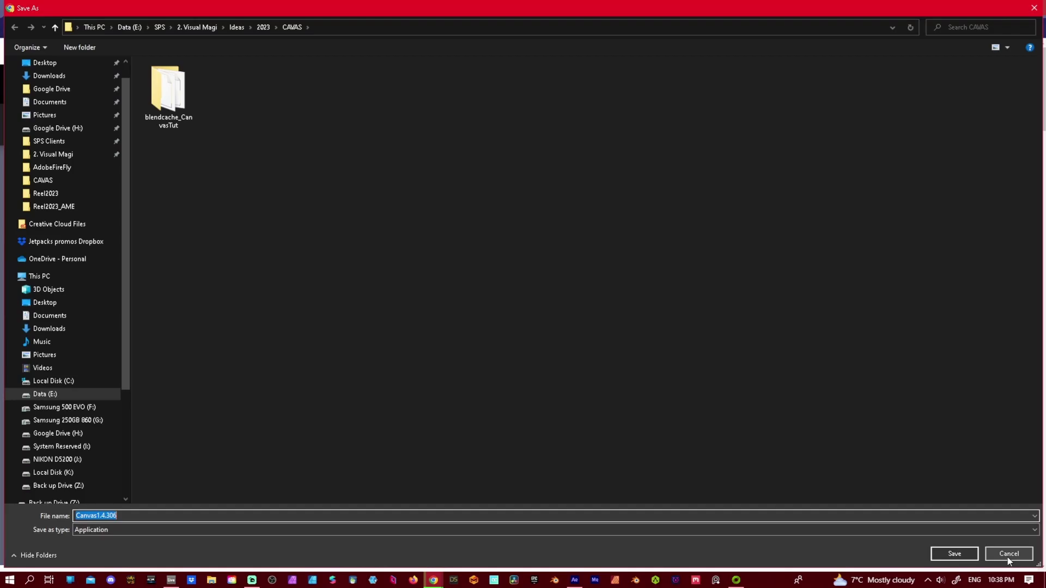
click(1008, 556)
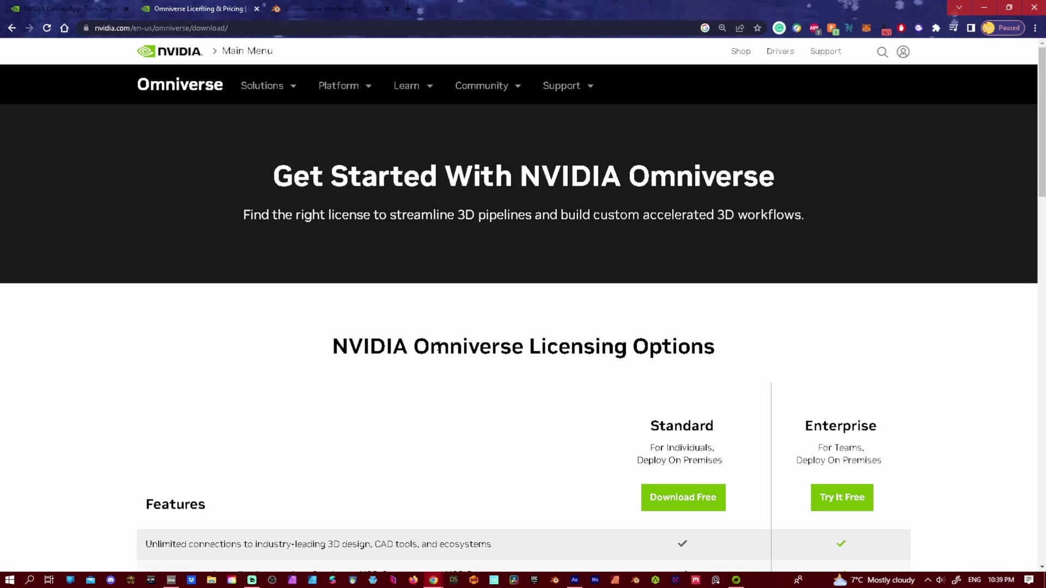
Browse the Omniverse Solutions list, then switch to the Blender 3.4.1 download page.
scroll(438, 345, down, 3)
click(259, 68)
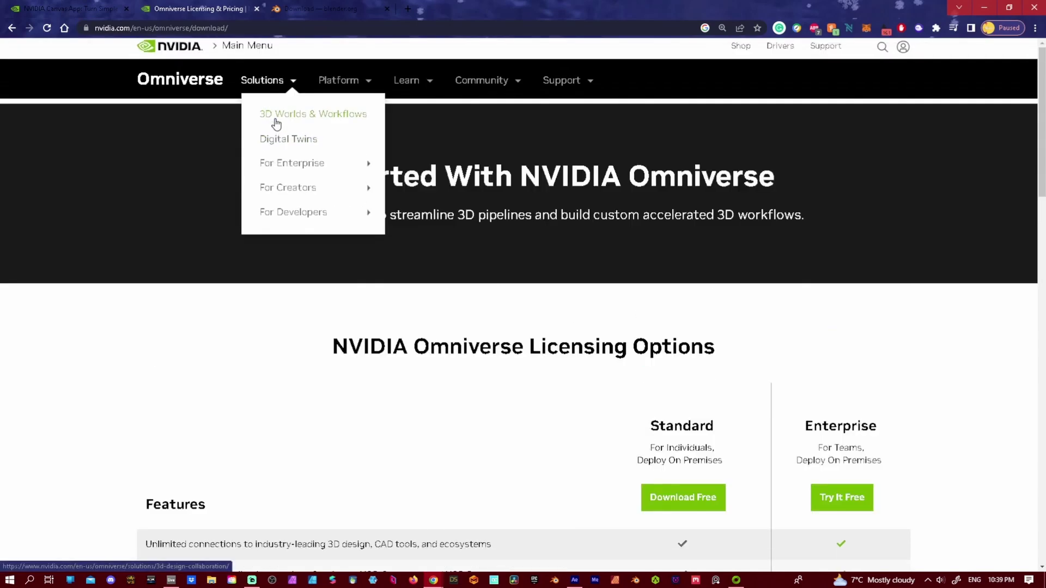
click(313, 8)
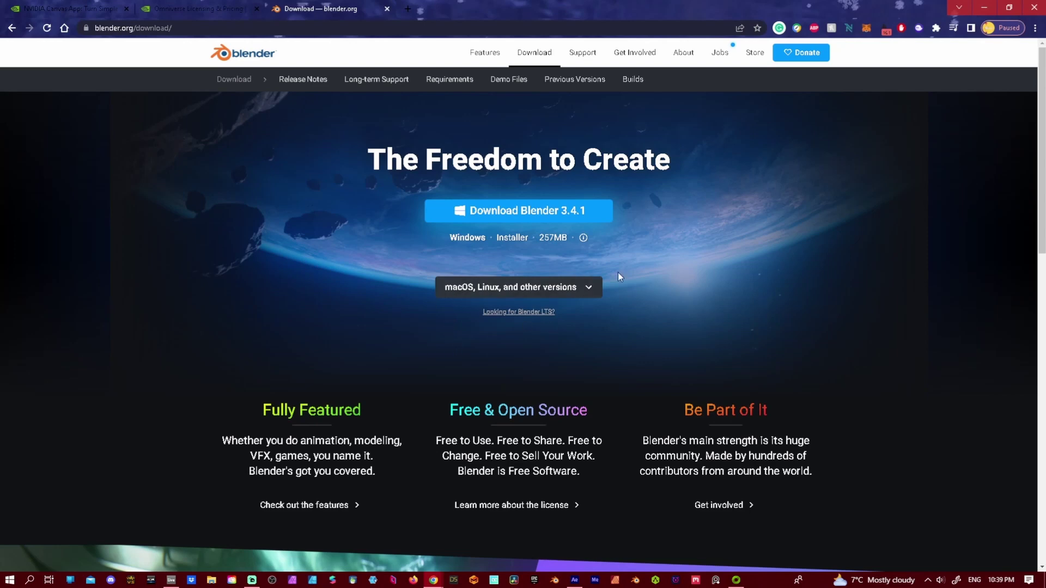
Minimize Chrome and launch NVIDIA Canvas from the Omniverse Launcher library.
click(990, 10)
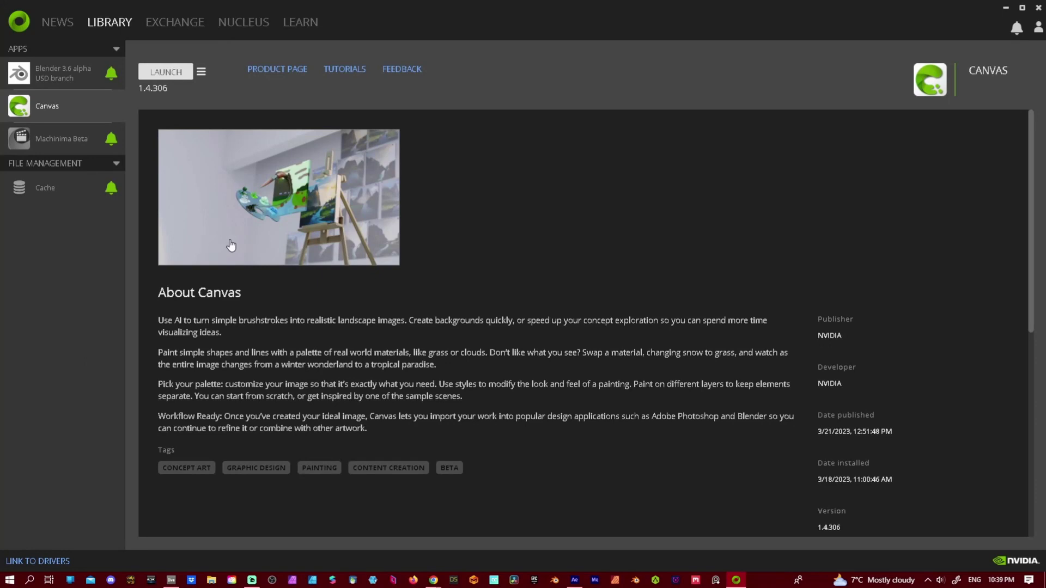
click(169, 71)
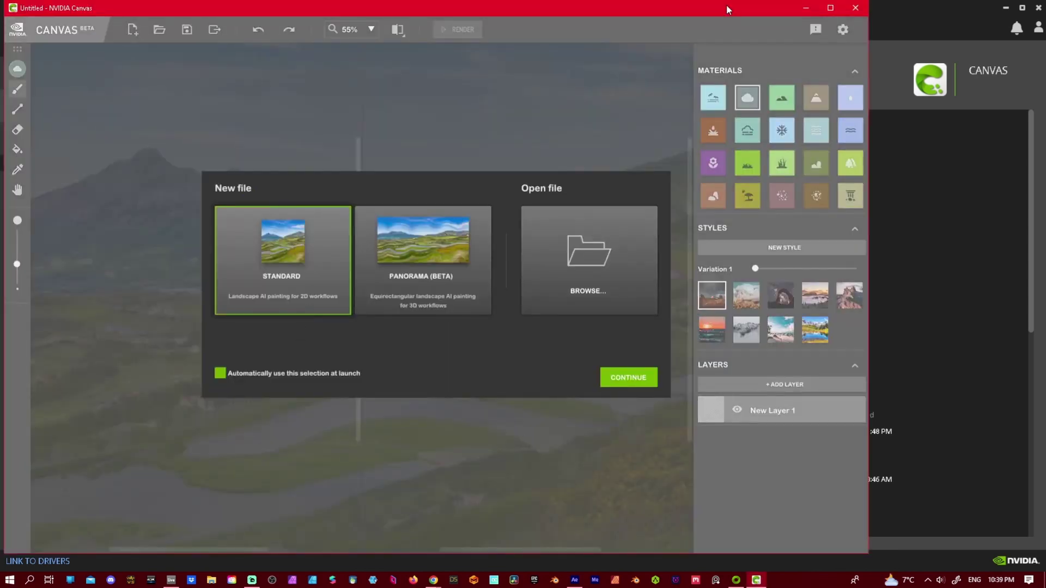
Maximize the Canvas window and create a new Panorama (BETA) file.
double_click(728, 9)
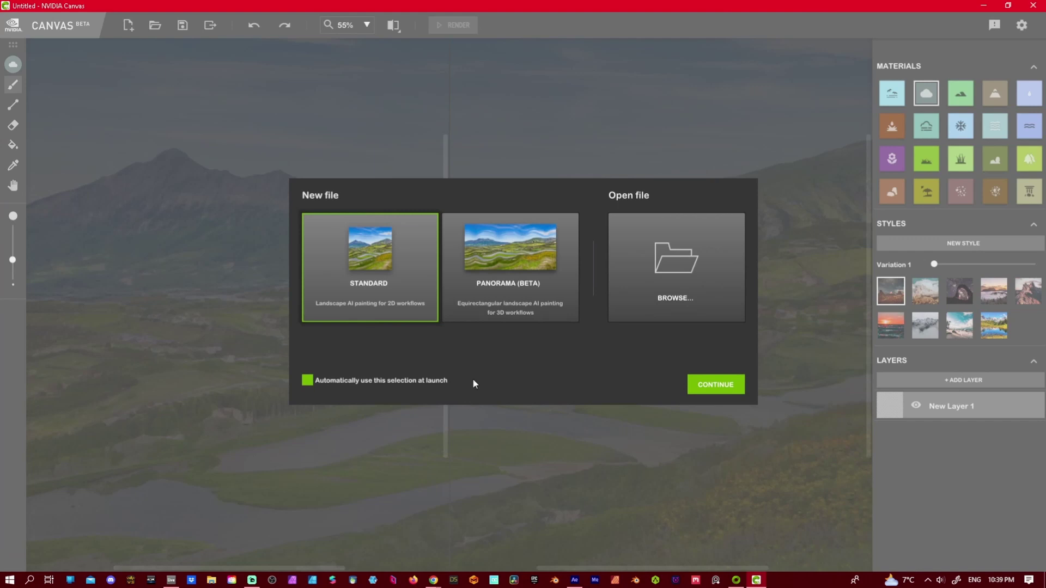
click(513, 283)
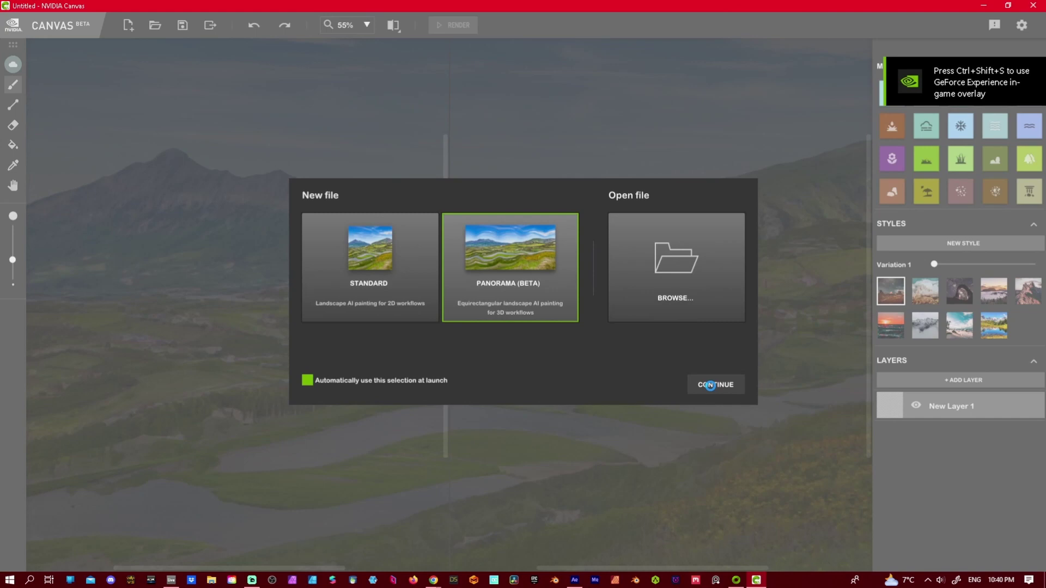
click(710, 385)
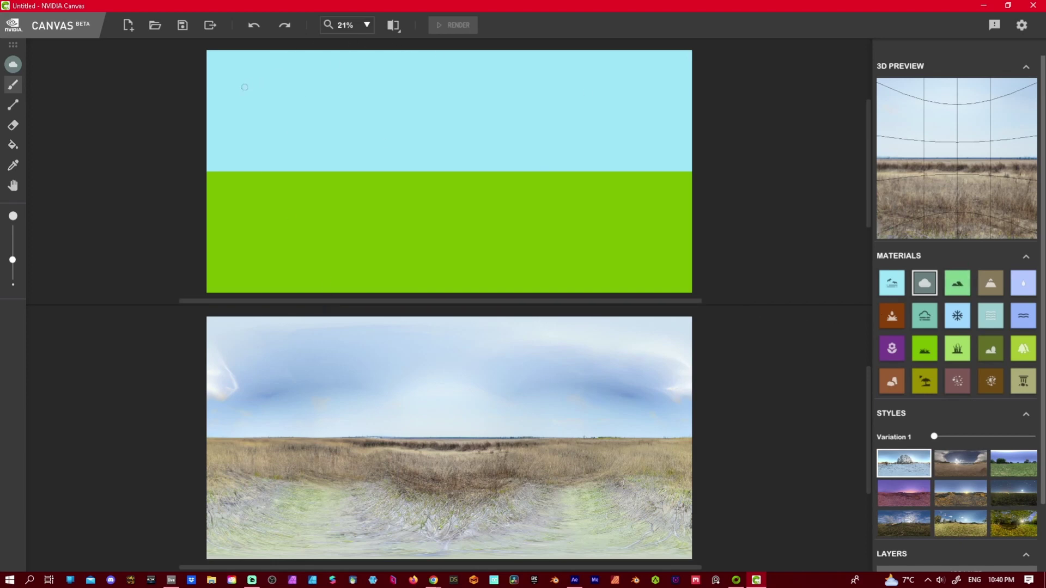
Paint three cloud strokes across the upper-left, middle and right sky.
mouse_move(245, 87)
mouse_down()
mouse_move(273, 88)
mouse_move(281, 76)
mouse_move(248, 88)
mouse_move(295, 89)
mouse_up()
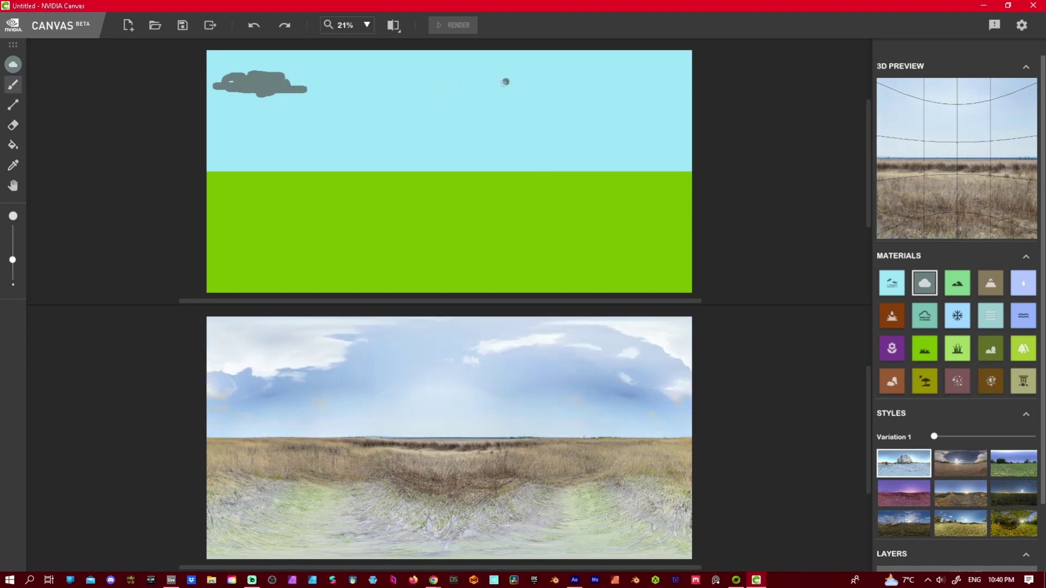
mouse_move(505, 81)
mouse_down()
mouse_move(491, 101)
mouse_move(543, 104)
mouse_move(498, 93)
mouse_move(585, 88)
mouse_move(525, 74)
mouse_move(499, 85)
mouse_up()
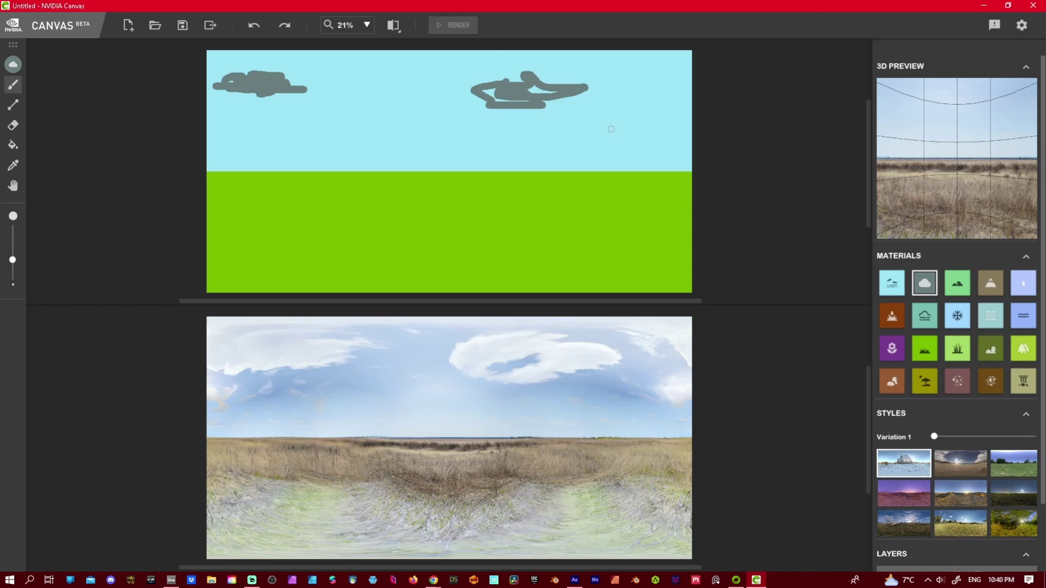
mouse_move(626, 133)
mouse_down()
mouse_move(691, 134)
mouse_move(625, 134)
mouse_move(649, 146)
mouse_move(607, 129)
mouse_up()
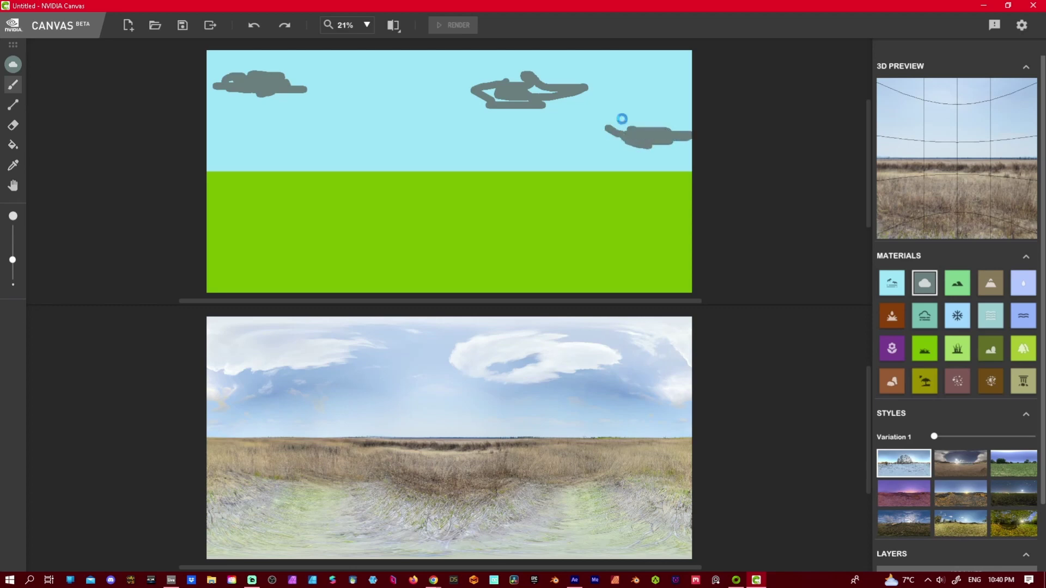
scroll(749, 285, down, 2)
scroll(926, 502, down, 3)
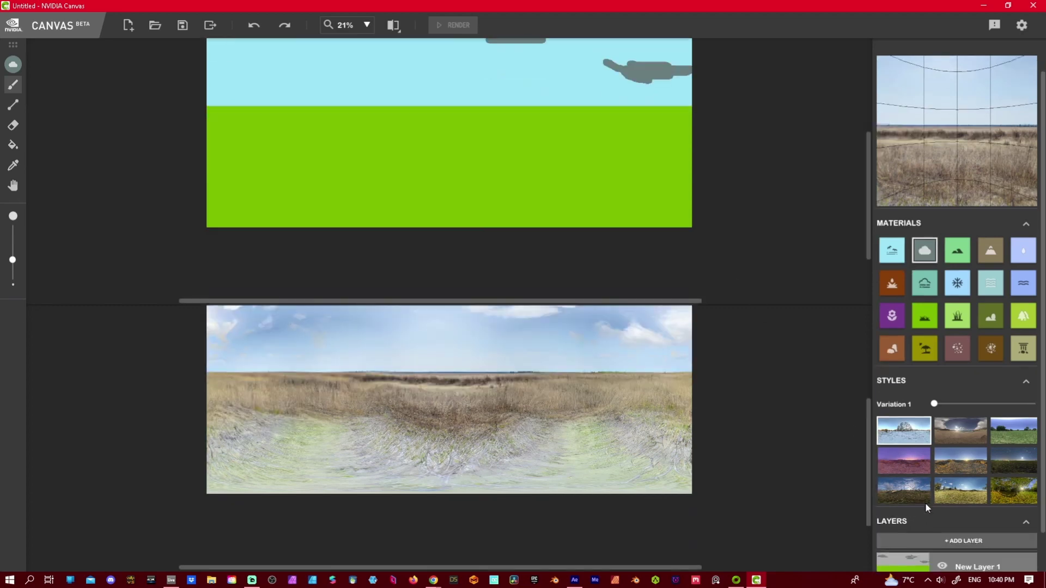
Add a second layer and sketch the left mountain's outline with the mountain material.
click(991, 498)
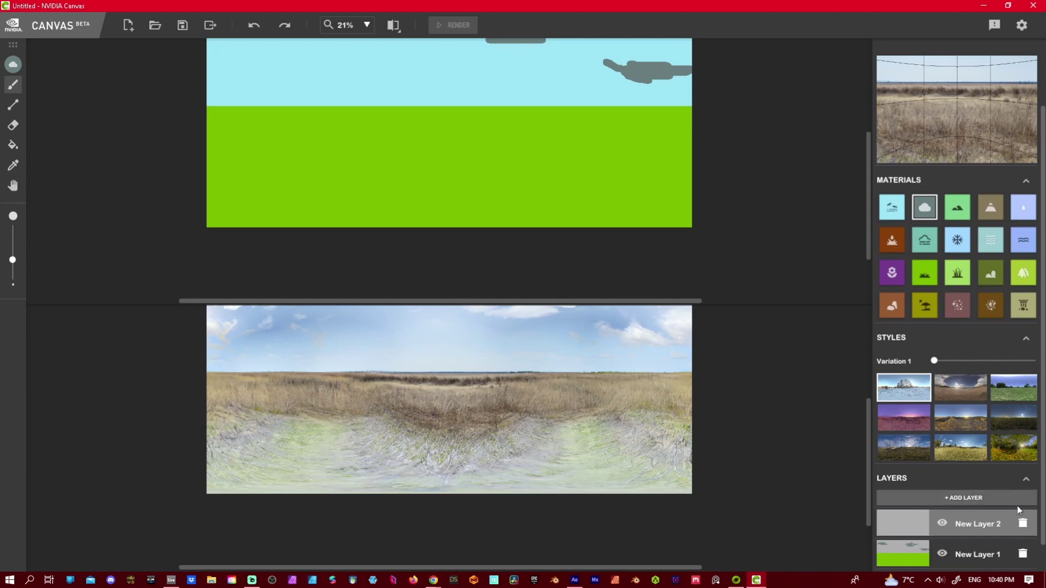
scroll(949, 305, up, 1)
click(993, 243)
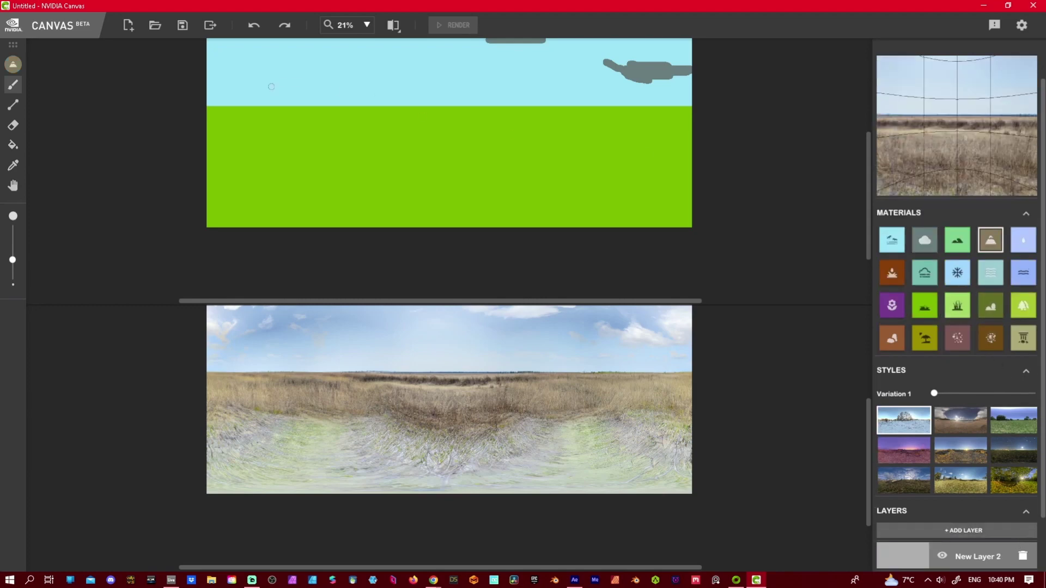
scroll(280, 147, up, 2)
mouse_move(208, 198)
mouse_down()
mouse_move(262, 147)
mouse_move(231, 198)
mouse_up()
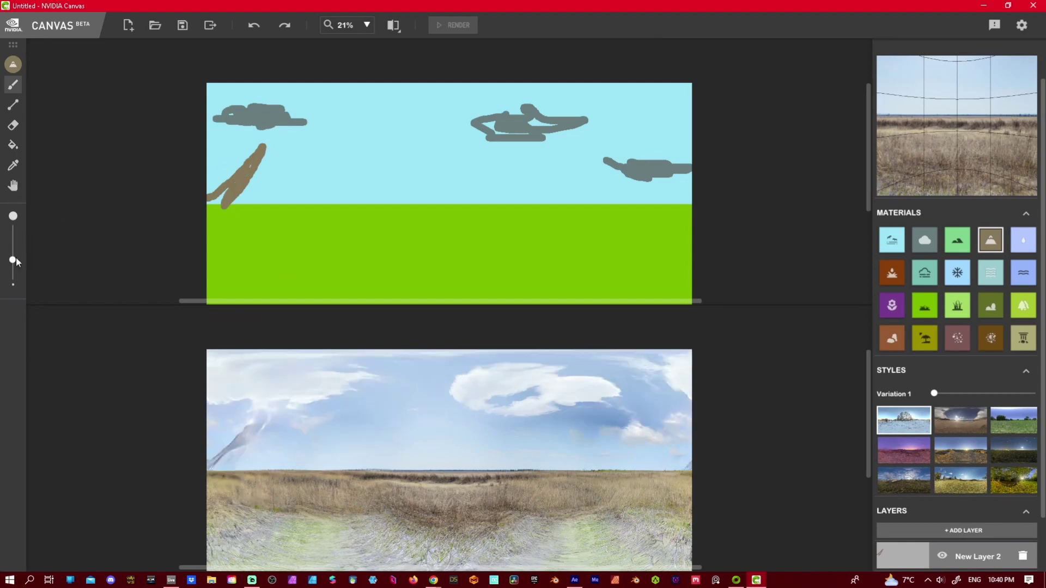
mouse_move(264, 155)
mouse_down()
mouse_move(289, 205)
mouse_move(264, 163)
mouse_up()
With a larger brush, fill the left mountain and paint the middle peaks and right hill.
drag(12, 260, 12, 229)
mouse_move(260, 171)
mouse_down()
mouse_move(245, 197)
mouse_move(282, 211)
mouse_move(273, 174)
mouse_move(242, 205)
mouse_move(217, 201)
mouse_up()
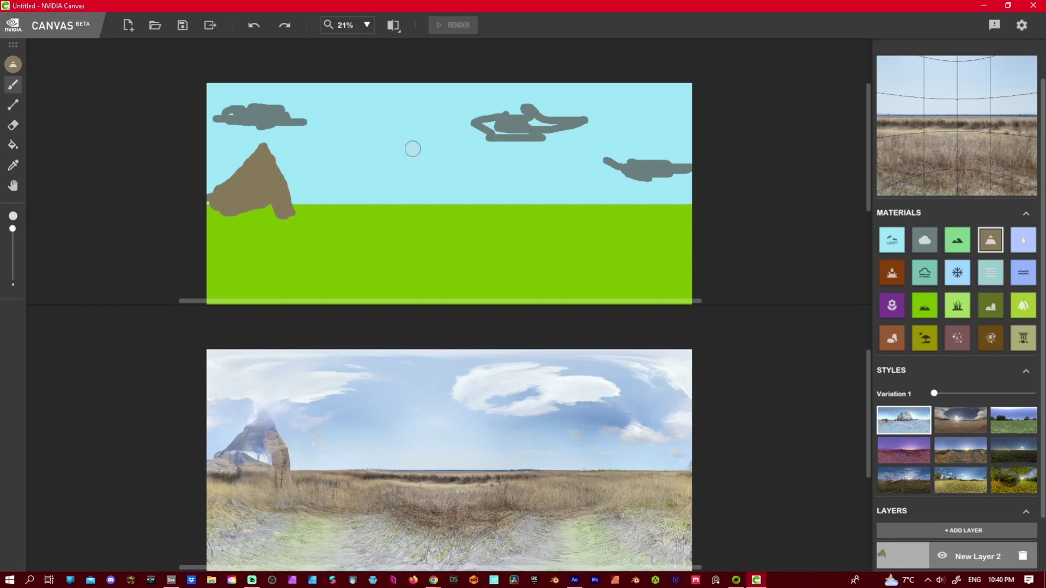
mouse_move(413, 152)
mouse_down()
mouse_move(343, 206)
mouse_move(427, 159)
mouse_move(439, 212)
mouse_move(409, 176)
mouse_move(431, 203)
mouse_move(358, 201)
mouse_move(398, 195)
mouse_move(278, 211)
mouse_up()
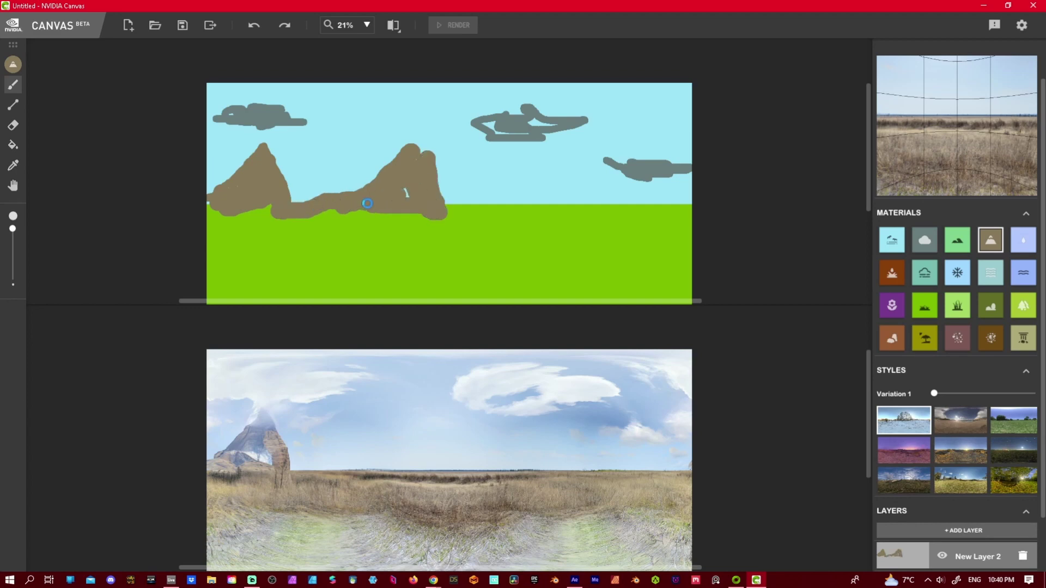
mouse_move(437, 173)
mouse_down()
mouse_move(450, 199)
mouse_move(498, 172)
mouse_move(472, 182)
mouse_move(519, 186)
mouse_move(469, 187)
mouse_move(529, 195)
mouse_move(454, 205)
mouse_move(551, 200)
mouse_move(603, 163)
mouse_move(560, 196)
mouse_move(666, 201)
mouse_move(559, 207)
mouse_move(689, 200)
mouse_move(606, 144)
mouse_move(643, 184)
mouse_up()
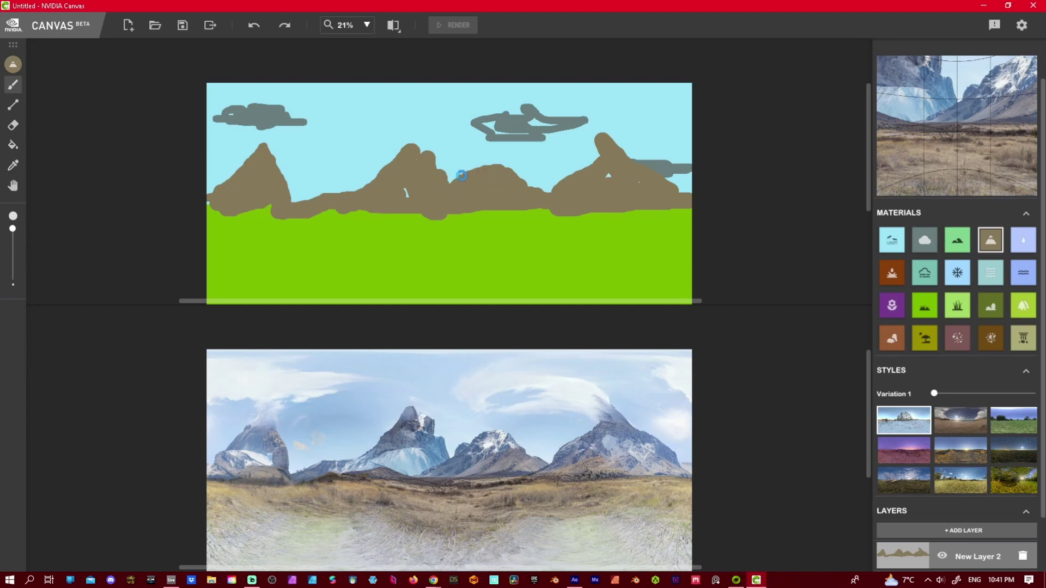
mouse_move(443, 156)
mouse_down()
mouse_move(433, 178)
mouse_move(438, 158)
mouse_move(428, 147)
mouse_move(438, 177)
mouse_move(467, 180)
mouse_move(444, 171)
mouse_move(427, 181)
mouse_up()
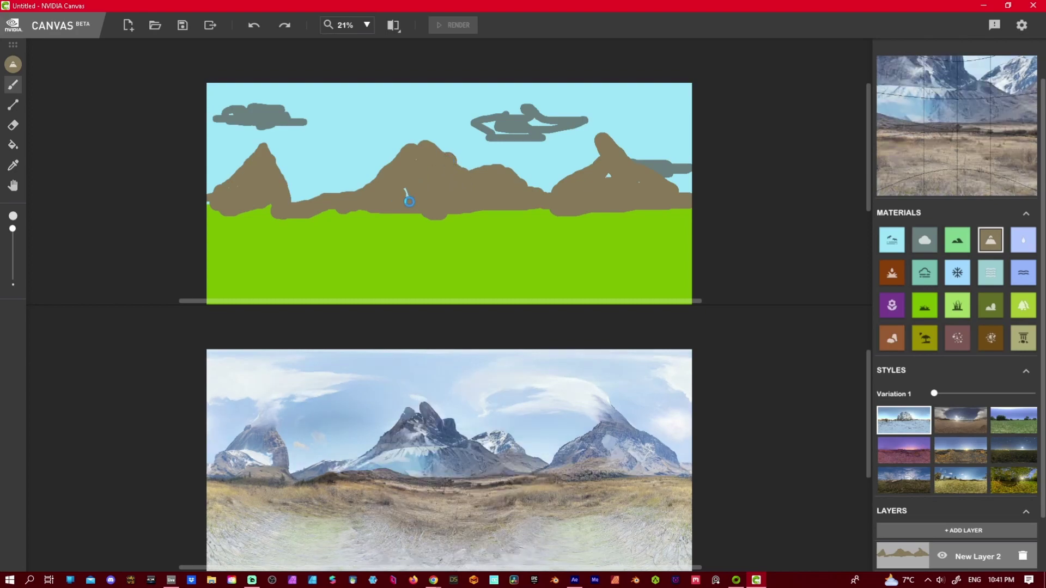
scroll(442, 221, down, 3)
scroll(442, 221, up, 2)
Paint a pale fog band between mountains and grass, spanning left to right, rendering as an icy lake.
click(995, 276)
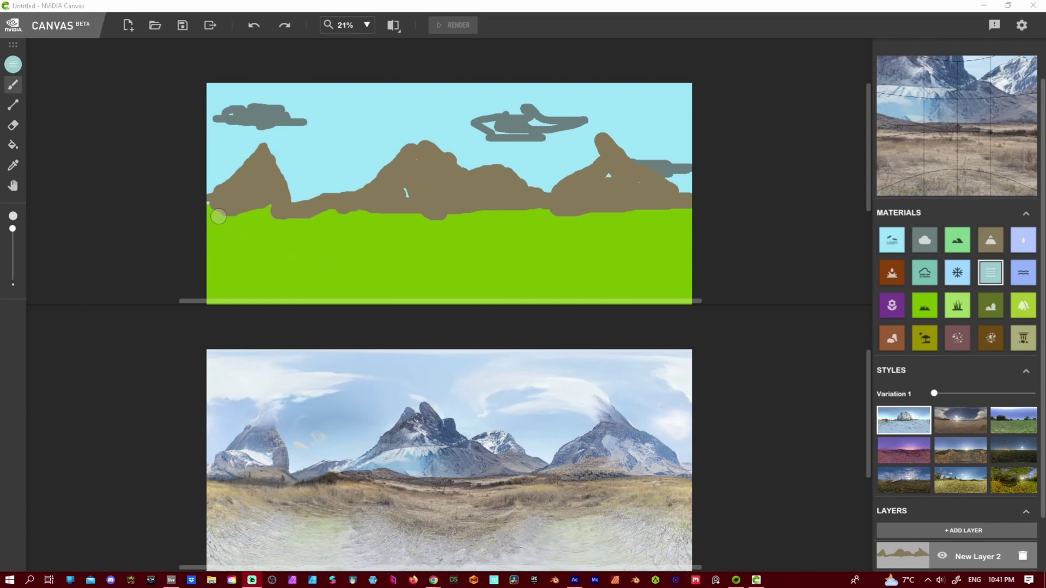
mouse_move(211, 216)
mouse_down()
mouse_move(357, 216)
mouse_move(214, 225)
mouse_move(339, 225)
mouse_move(234, 236)
mouse_move(384, 213)
mouse_move(697, 205)
mouse_move(672, 219)
mouse_move(427, 243)
mouse_move(361, 239)
mouse_move(355, 227)
mouse_move(642, 213)
mouse_move(464, 248)
mouse_up()
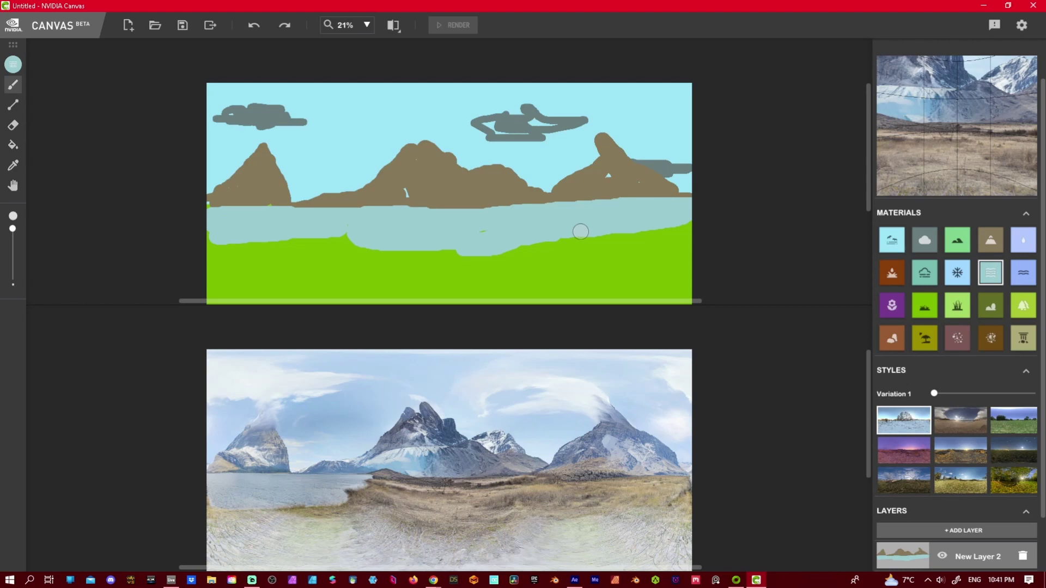
mouse_move(580, 231)
mouse_down()
mouse_move(613, 238)
mouse_move(710, 222)
mouse_up()
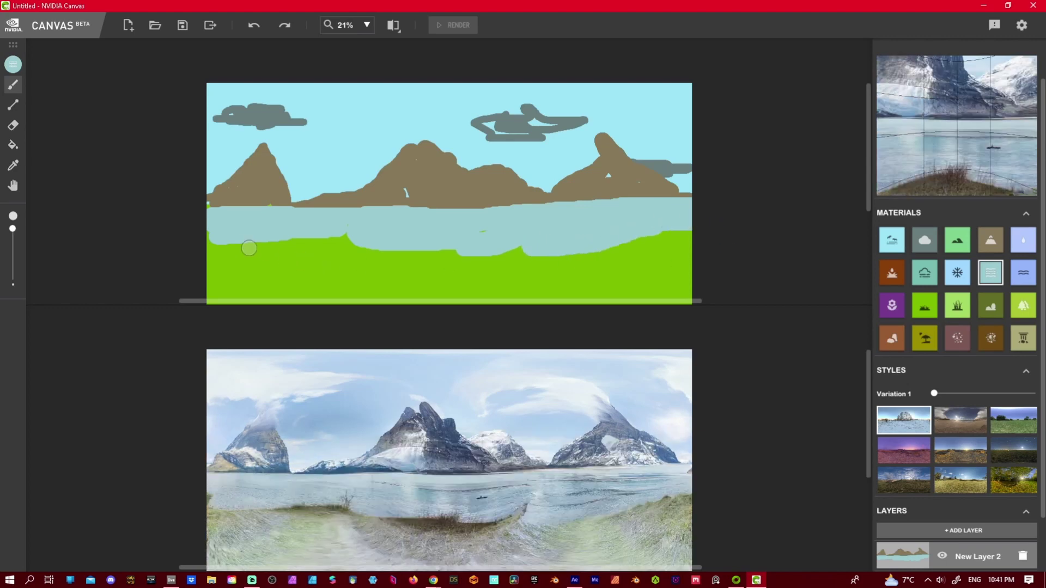
mouse_move(249, 248)
mouse_down()
mouse_move(196, 236)
mouse_move(360, 235)
mouse_move(311, 231)
mouse_move(278, 242)
mouse_move(211, 207)
mouse_up()
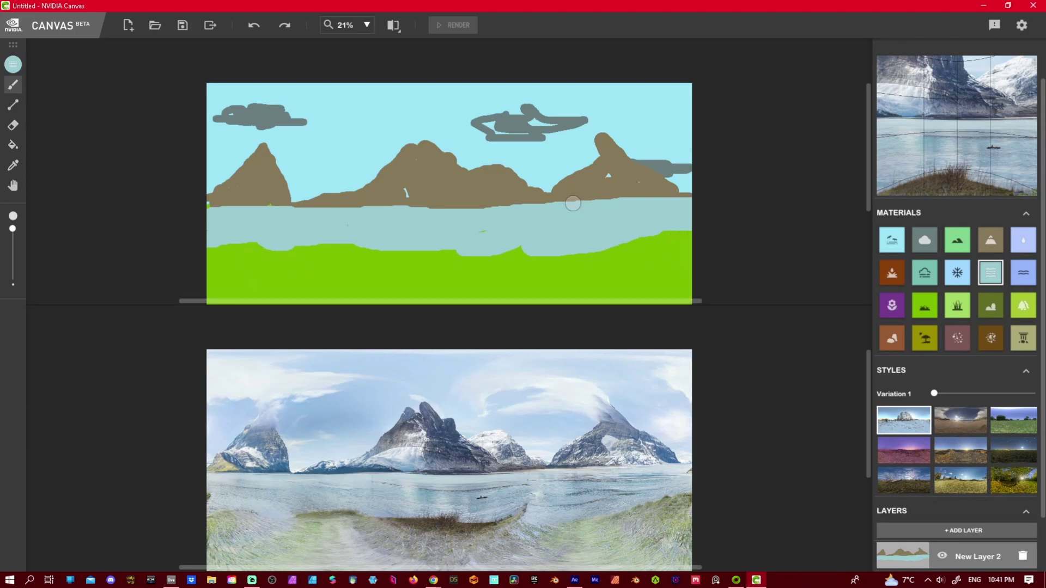
scroll(566, 209, down, 1)
drag(564, 213, 491, 209)
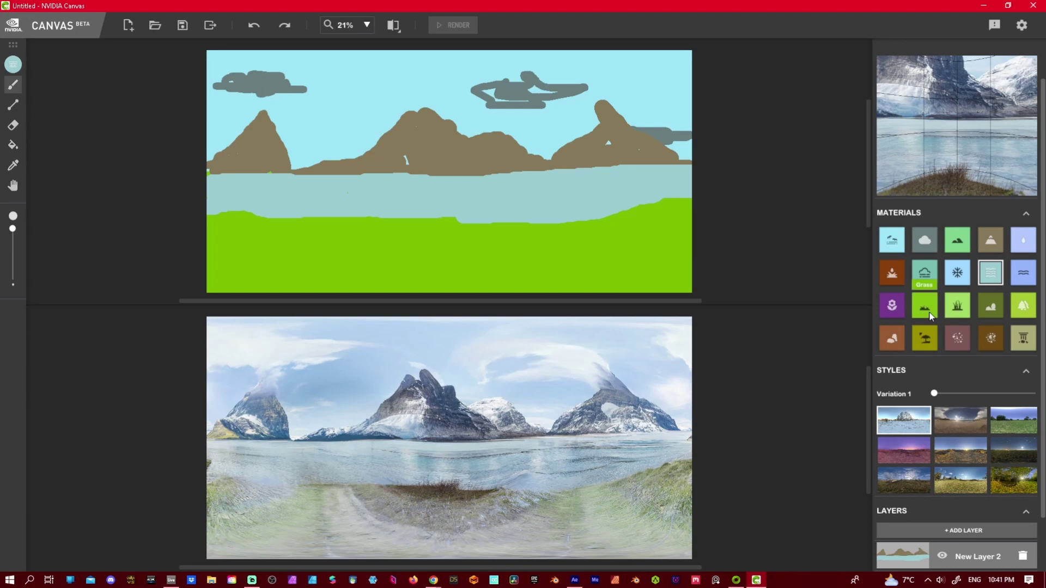
Paint Flower patches across the right side and left edge of the grass.
click(891, 308)
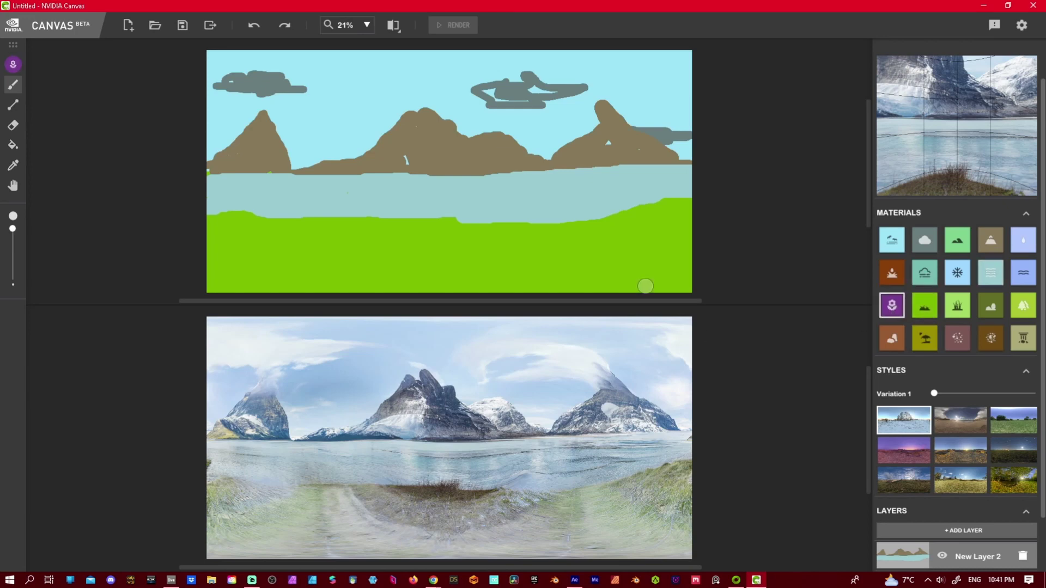
mouse_move(539, 229)
mouse_down()
mouse_move(697, 211)
mouse_move(640, 227)
mouse_move(714, 227)
mouse_move(665, 246)
mouse_move(731, 250)
mouse_move(684, 250)
mouse_move(720, 261)
mouse_move(686, 268)
mouse_move(696, 241)
mouse_up()
mouse_move(201, 226)
mouse_down()
mouse_move(218, 230)
mouse_move(212, 246)
mouse_move(264, 252)
mouse_move(217, 256)
mouse_move(251, 261)
mouse_move(215, 254)
mouse_move(248, 266)
mouse_move(221, 275)
mouse_move(158, 270)
mouse_up()
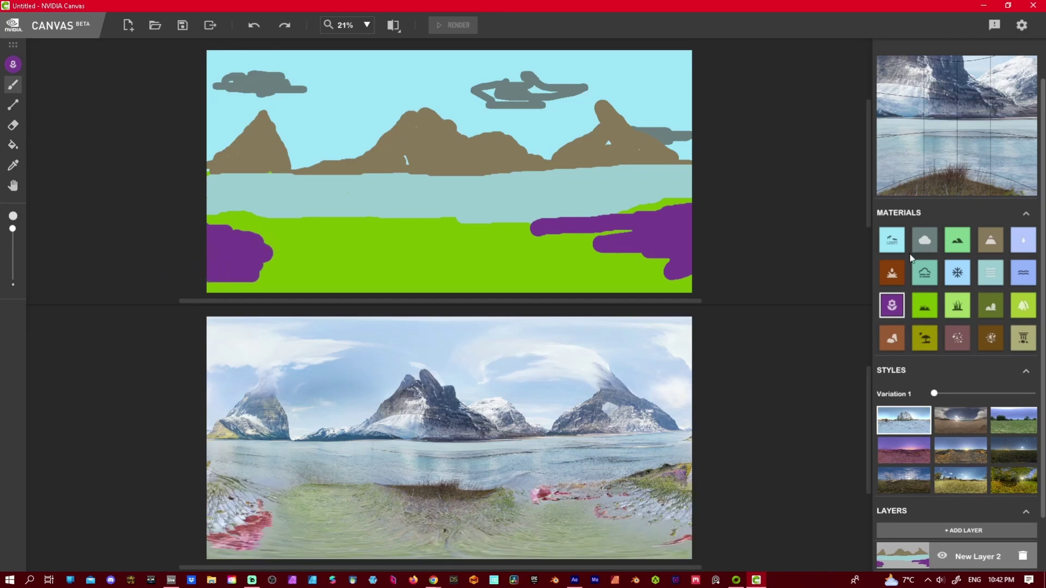
scroll(725, 247, down, 1)
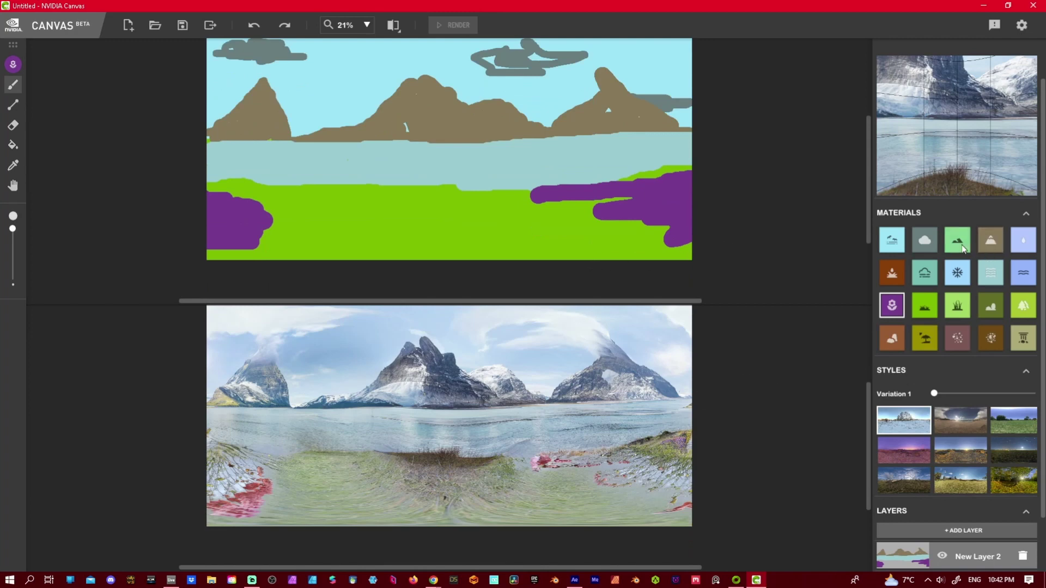
Add New Layer 3 and paint cloud strokes over the right and middle mountains.
click(973, 525)
scroll(966, 325, down, 1)
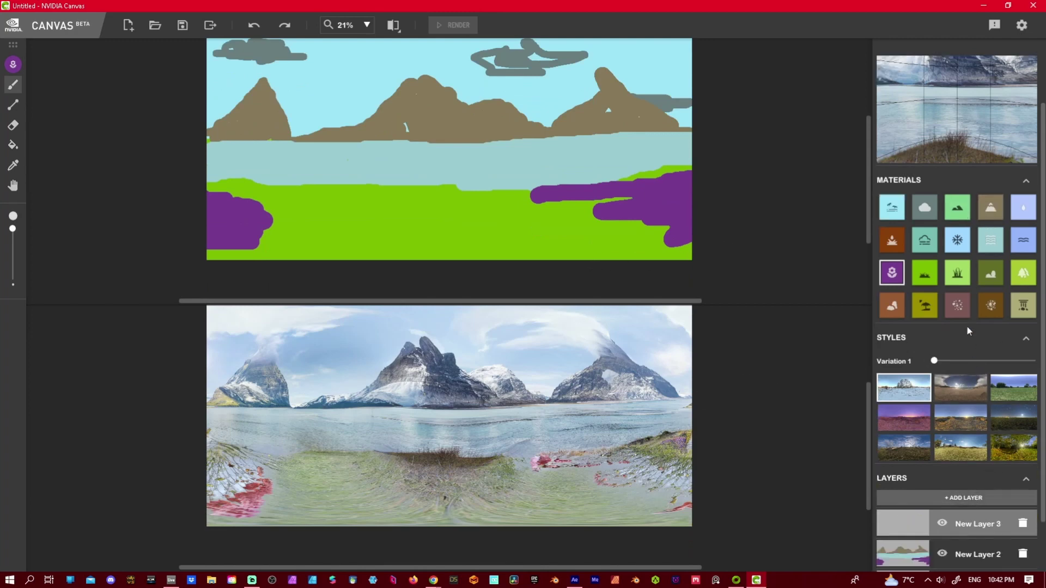
click(956, 211)
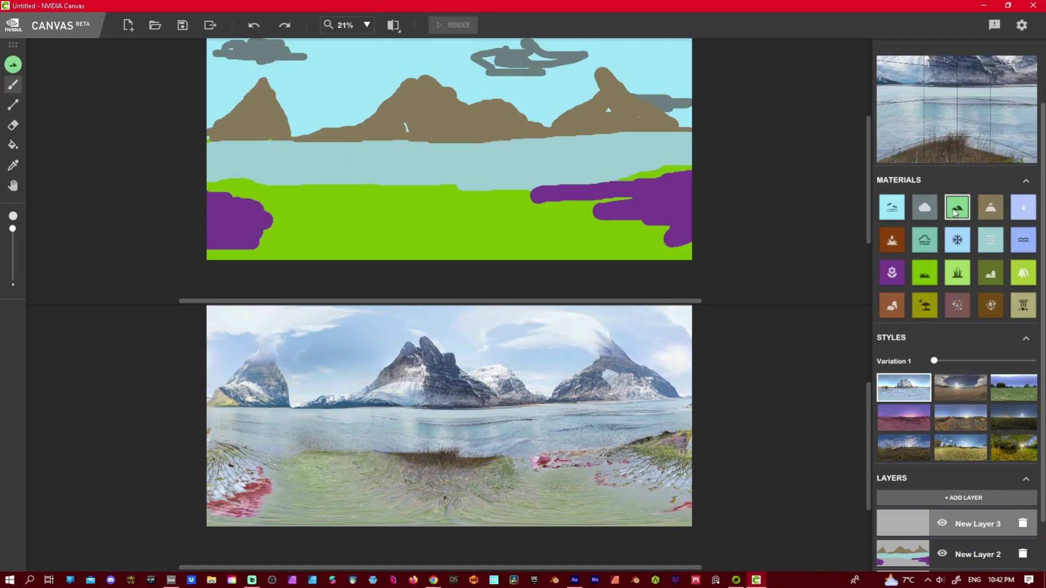
click(924, 207)
scroll(567, 174, up, 2)
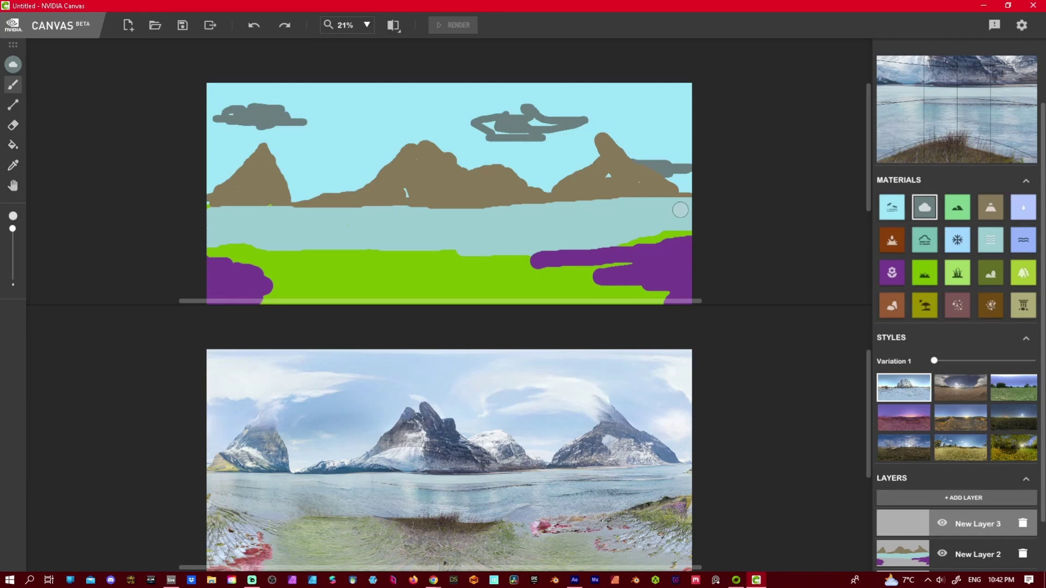
drag(594, 163, 663, 162)
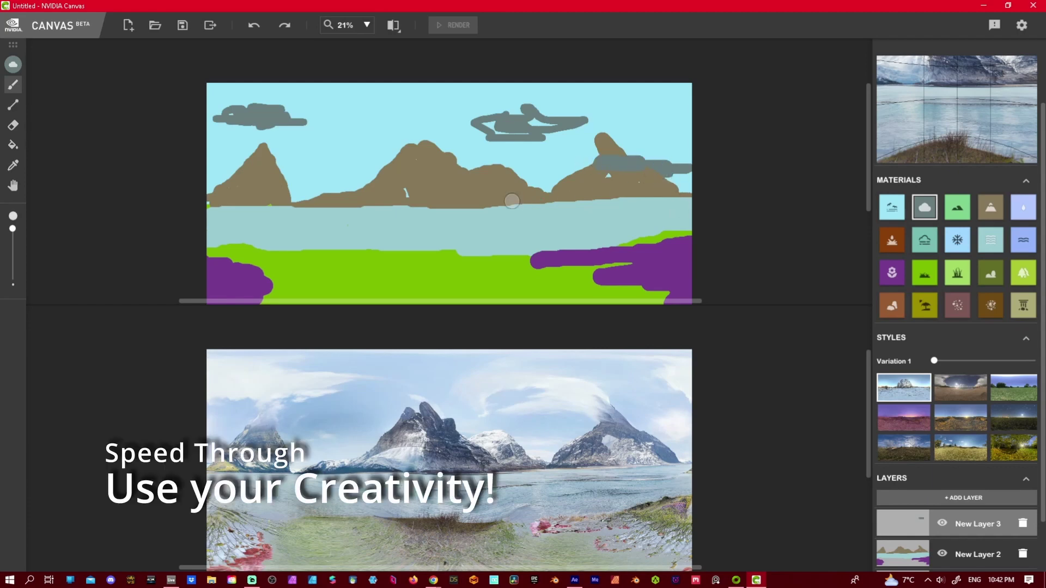
drag(434, 173, 444, 173)
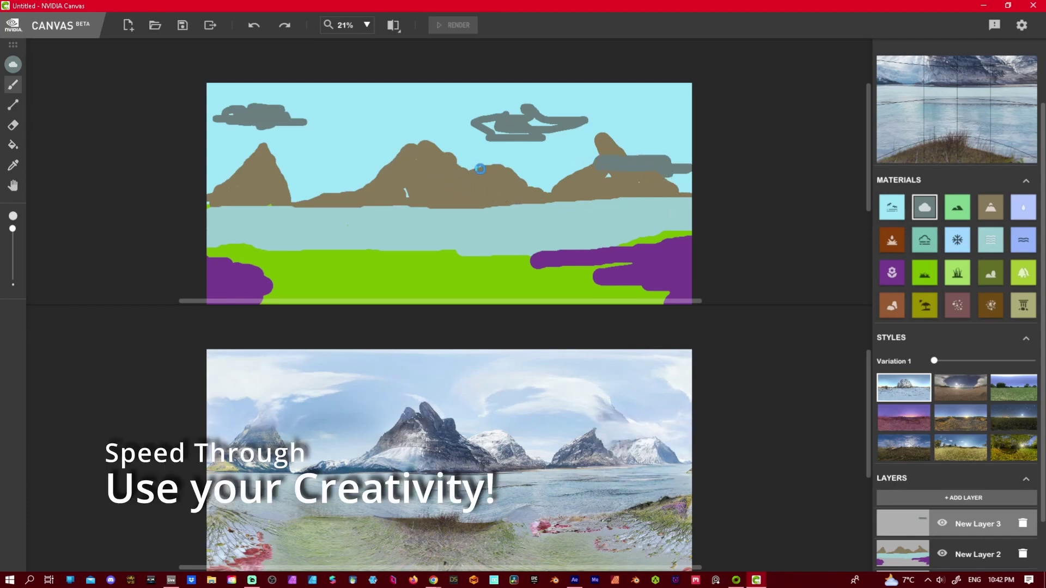
Dab six small round clouds across the sky and over the mountains.
scroll(449, 190, down, 1)
click(366, 105)
click(395, 129)
click(231, 156)
click(311, 159)
click(349, 163)
click(506, 175)
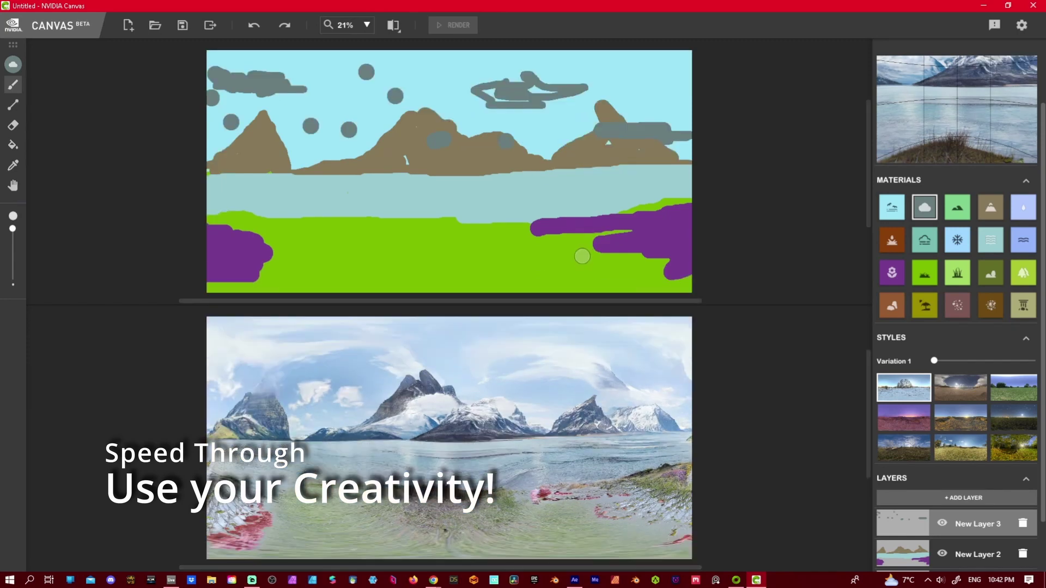
scroll(949, 388, down, 2)
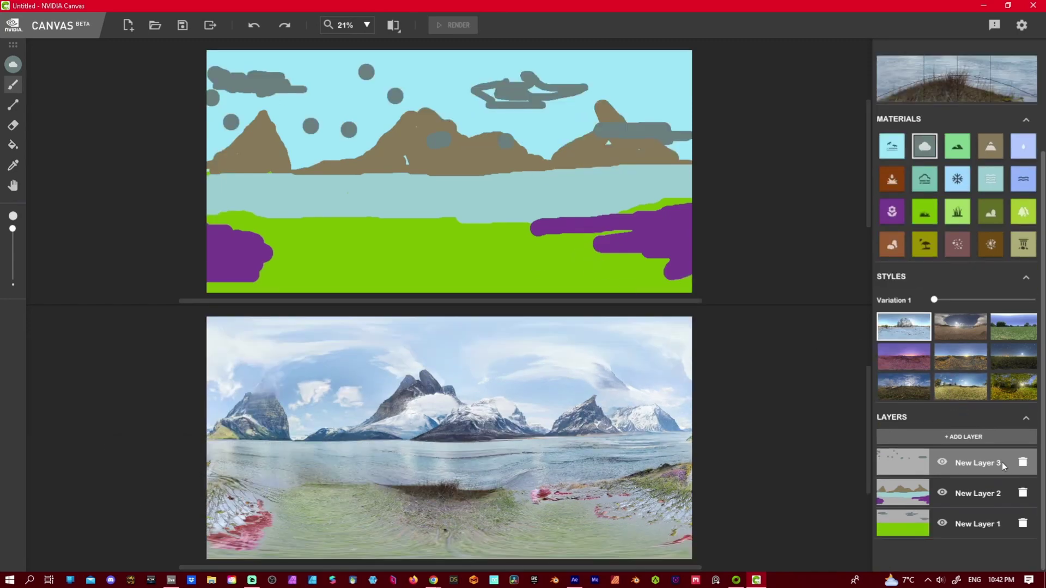
scroll(957, 440, up, 3)
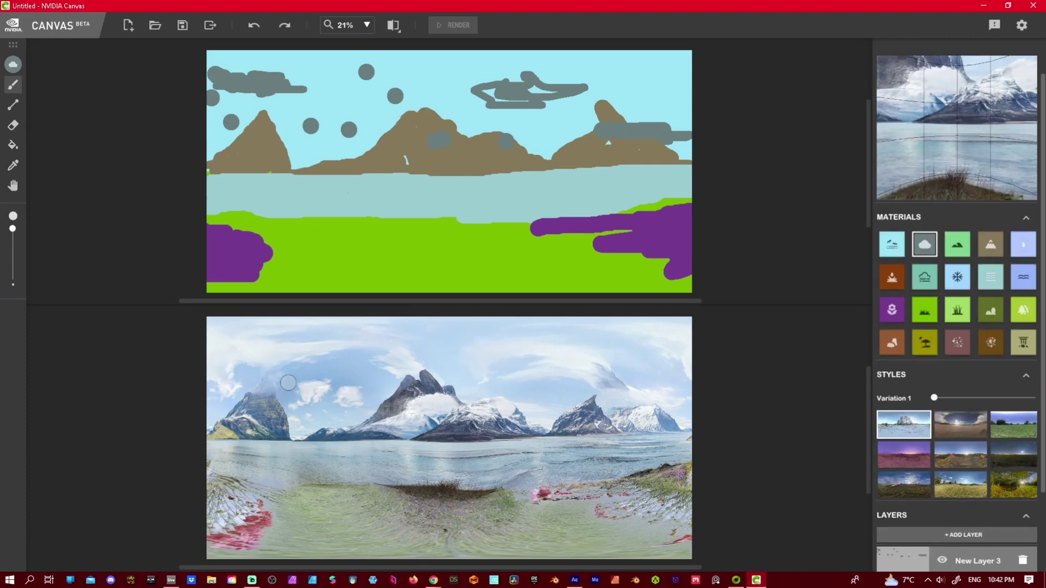
scroll(478, 311, down, 1)
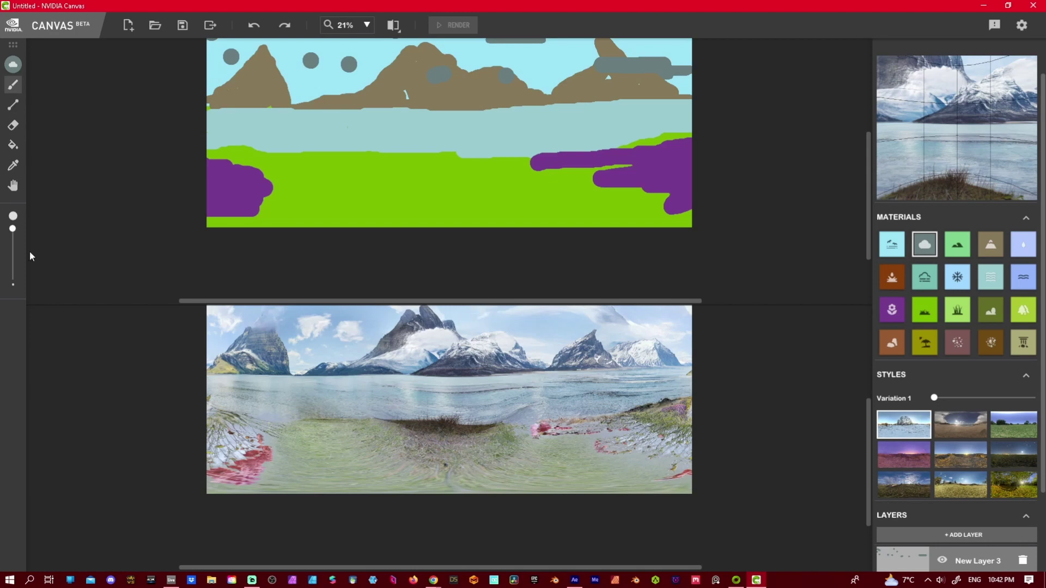
scroll(237, 260, up, 1)
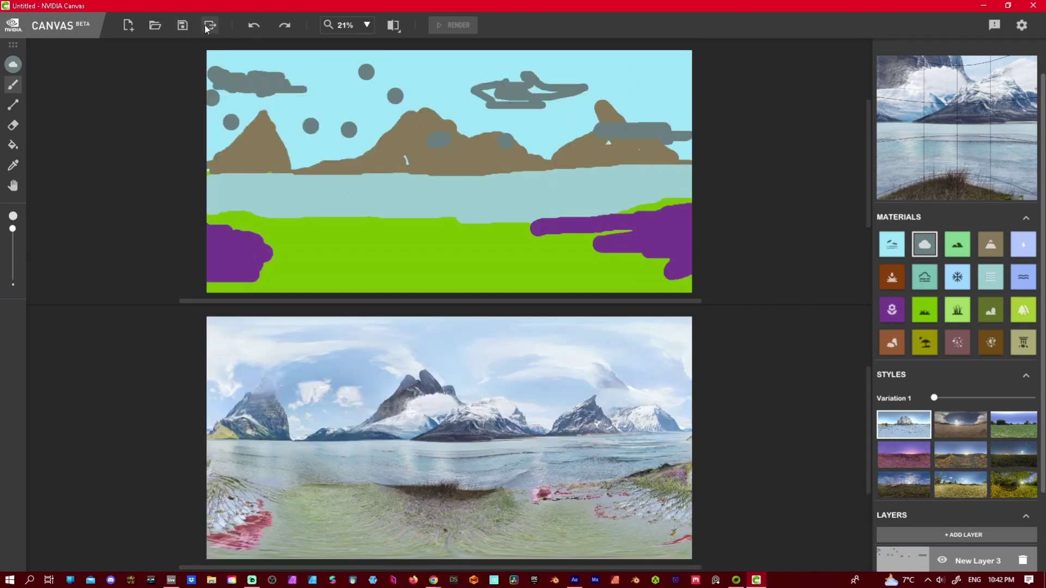
Export the panorama to the CAVAS folder as the EXR file TUT1.
click(210, 26)
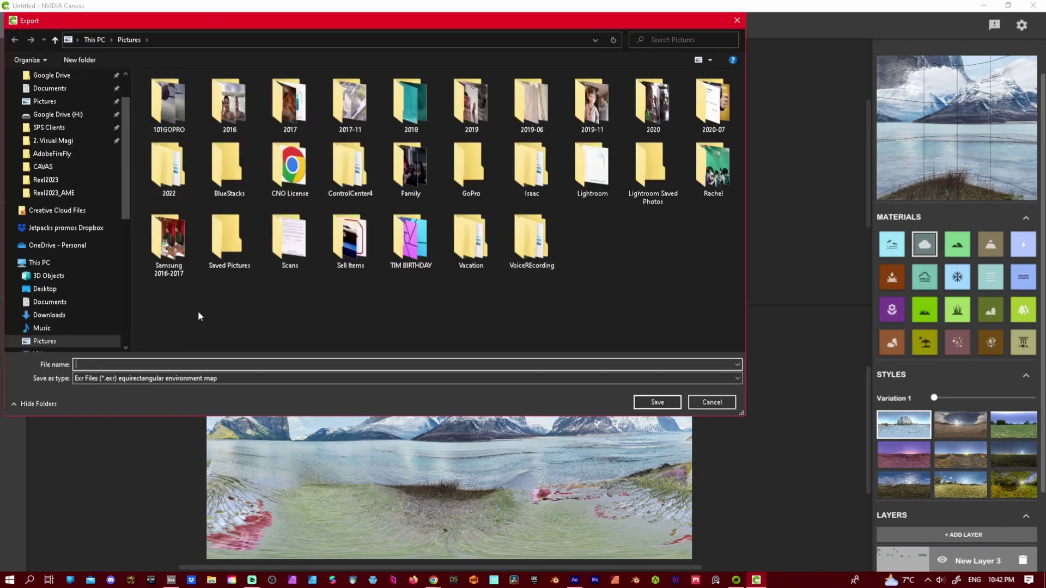
click(58, 166)
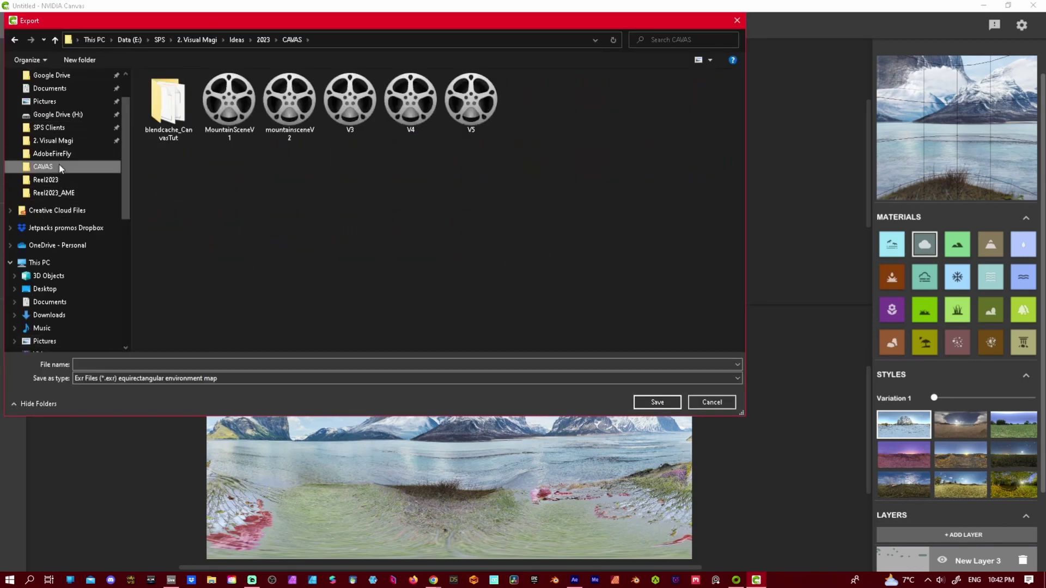
click(150, 364)
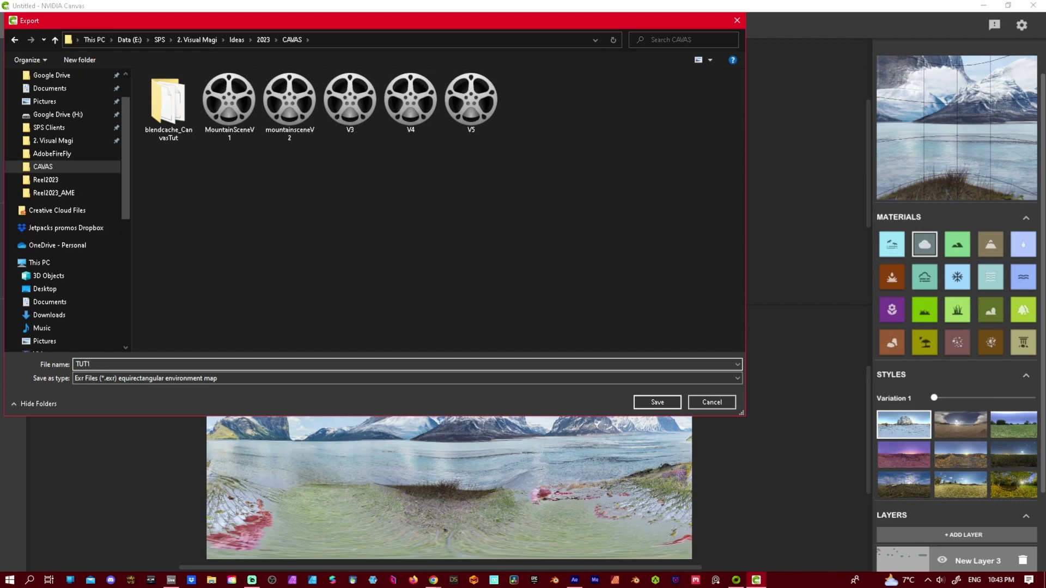
key(Return)
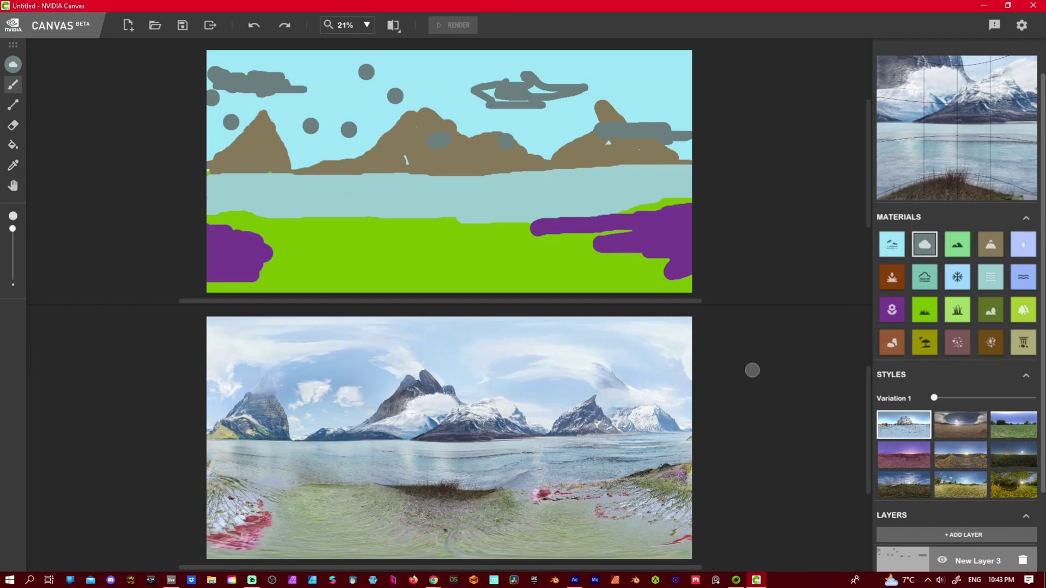
Try the cloudy, green lake, purple dusk, snowy, dark lake, golden meadow and blue-sky styles on the render.
scroll(670, 345, down, 1)
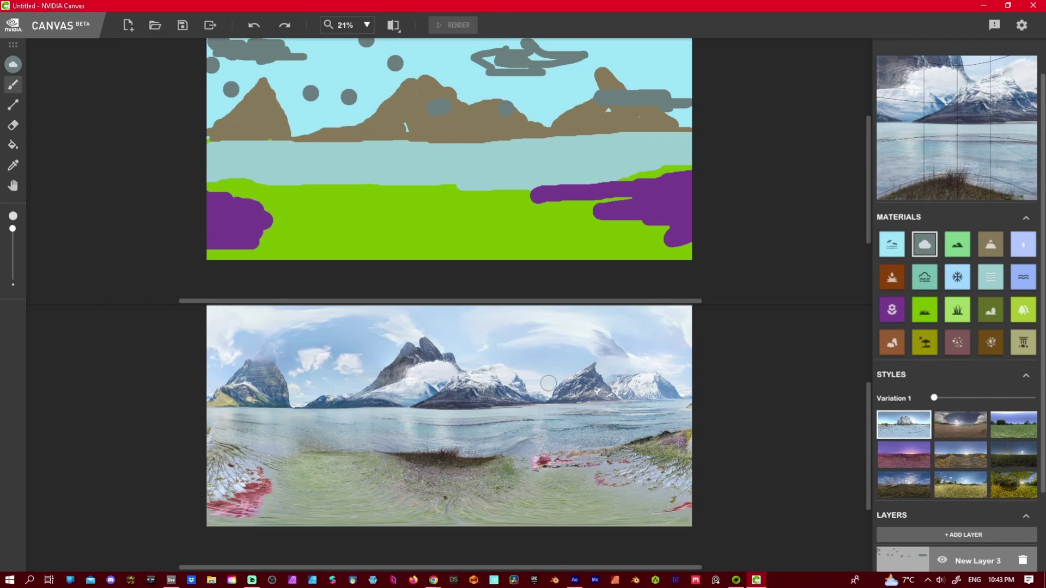
click(955, 424)
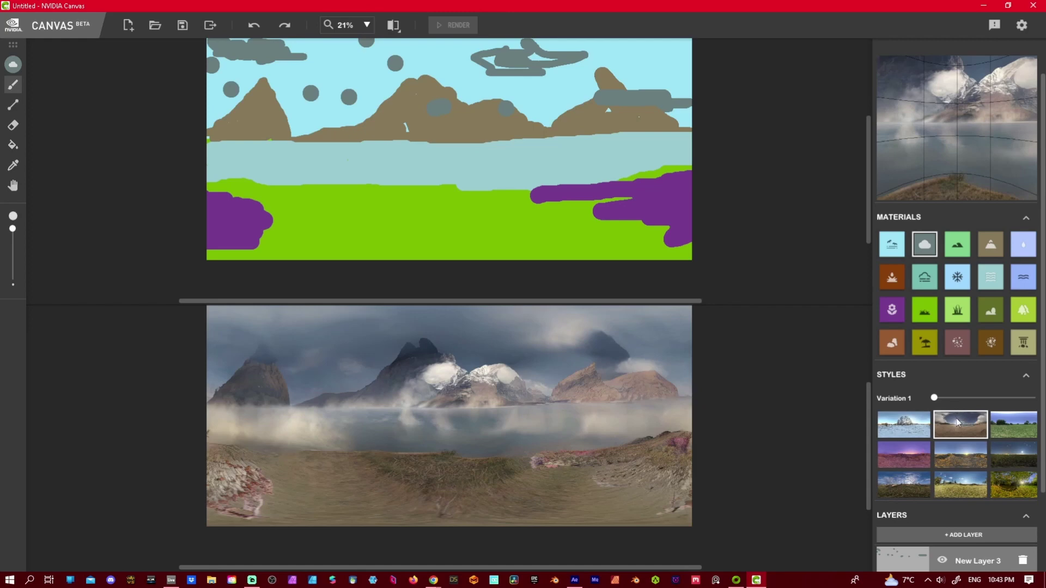
click(994, 430)
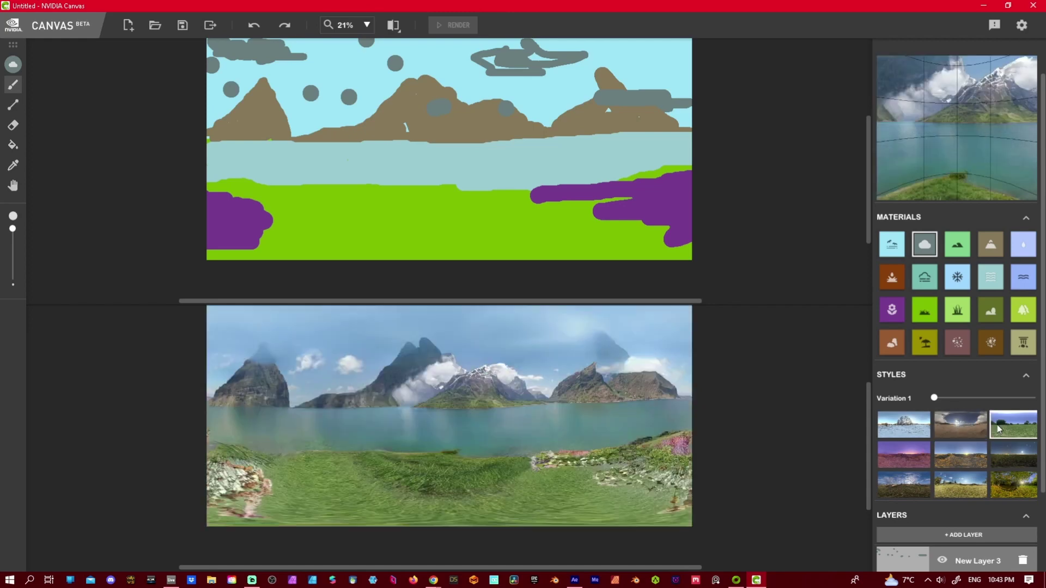
click(897, 445)
click(945, 453)
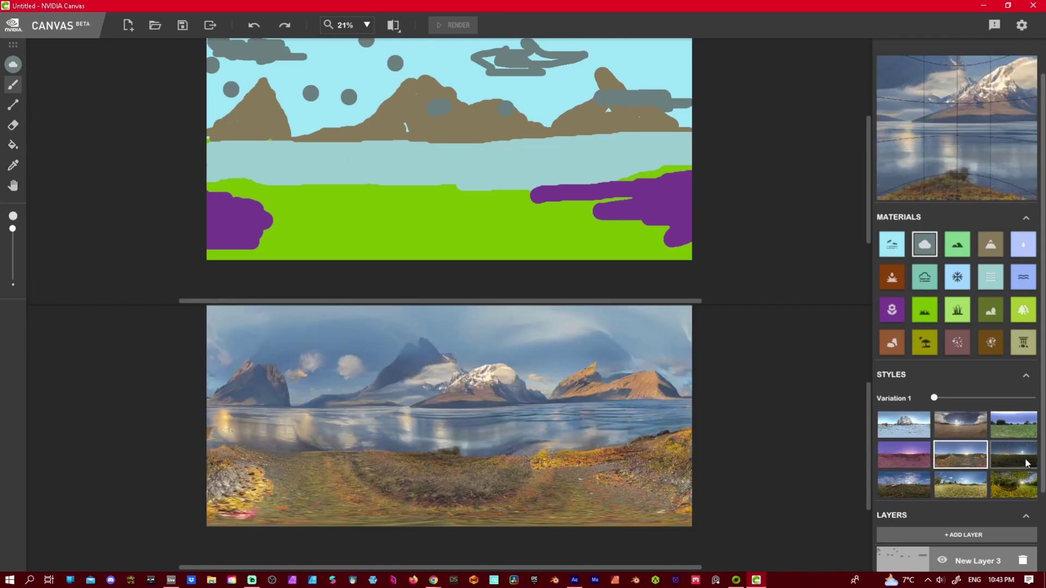
click(1022, 459)
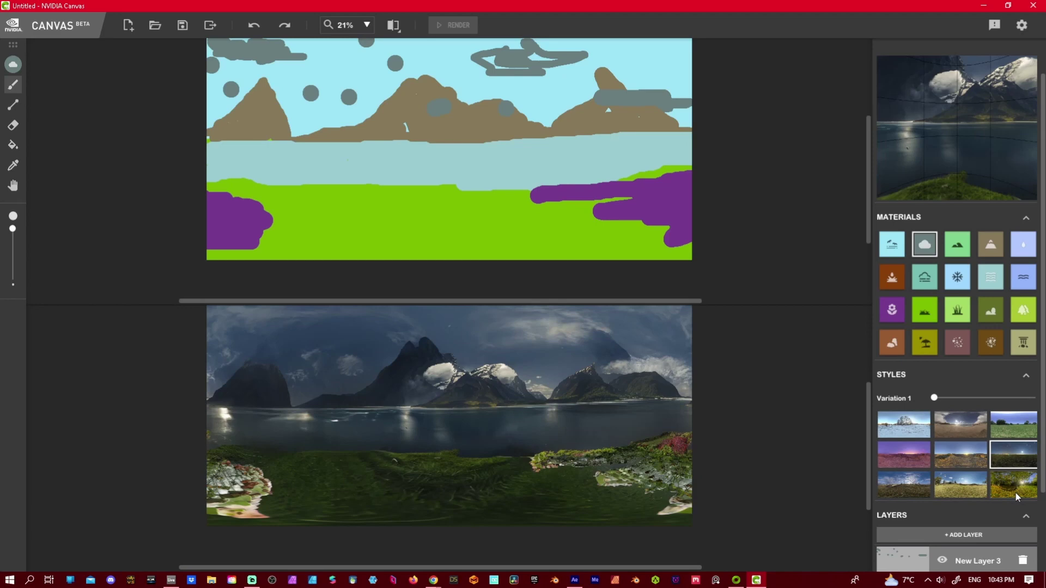
click(1015, 491)
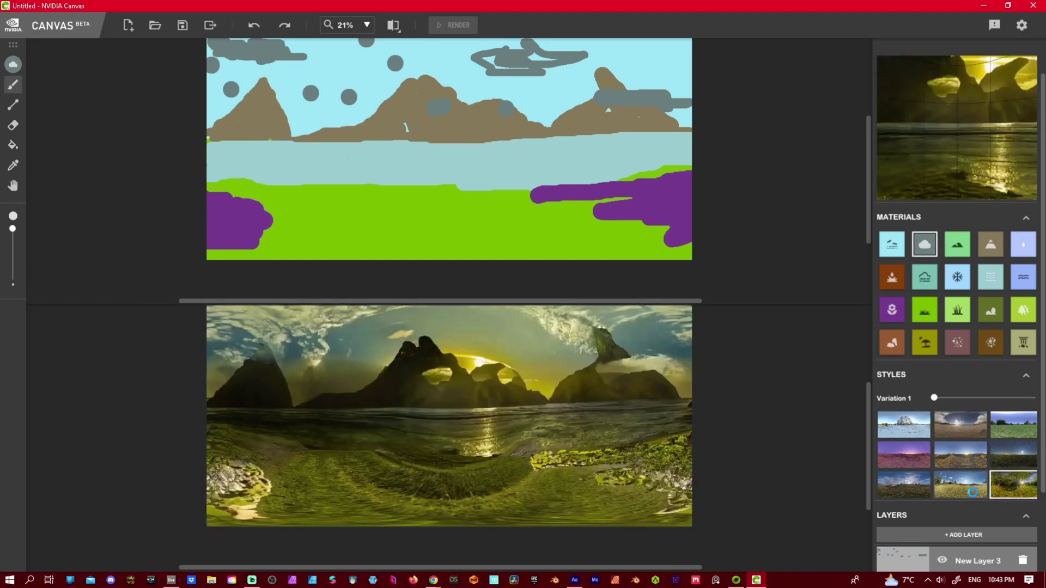
click(973, 492)
click(892, 480)
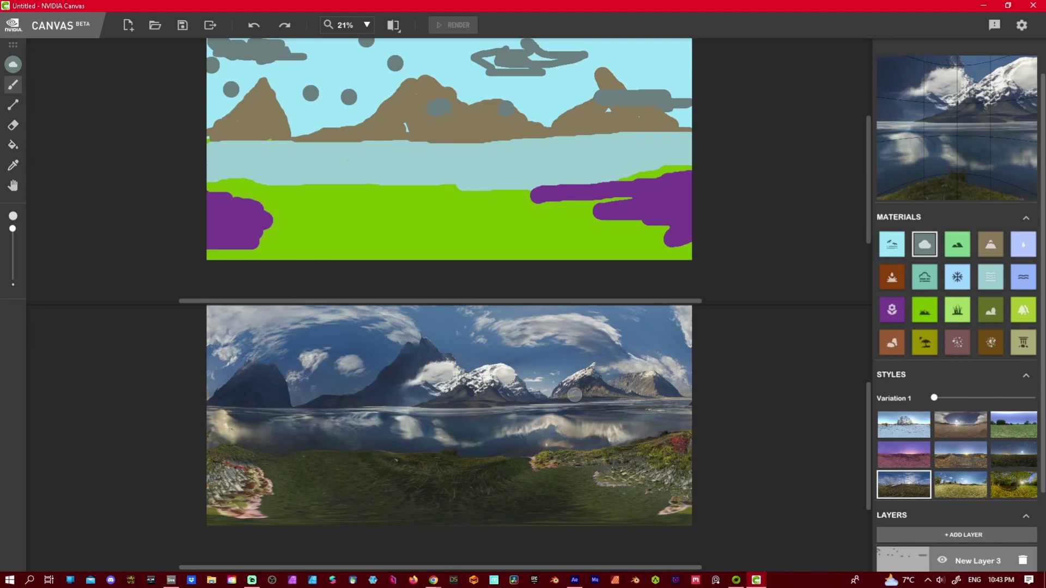
Step through style Variations 2, 3 and 10, then settle back on the pink dusk style.
drag(935, 398, 946, 399)
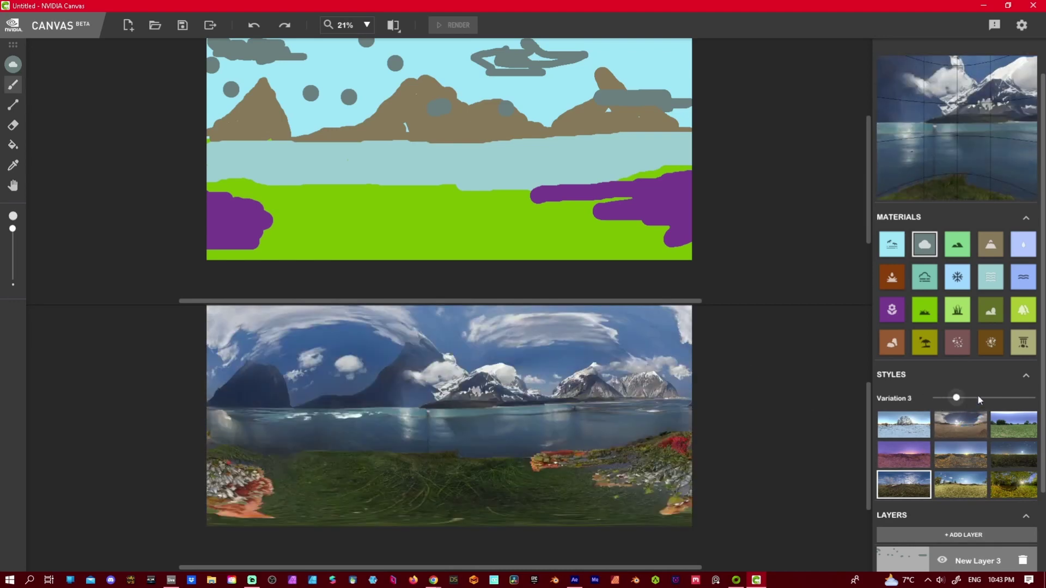
click(995, 398)
click(1033, 397)
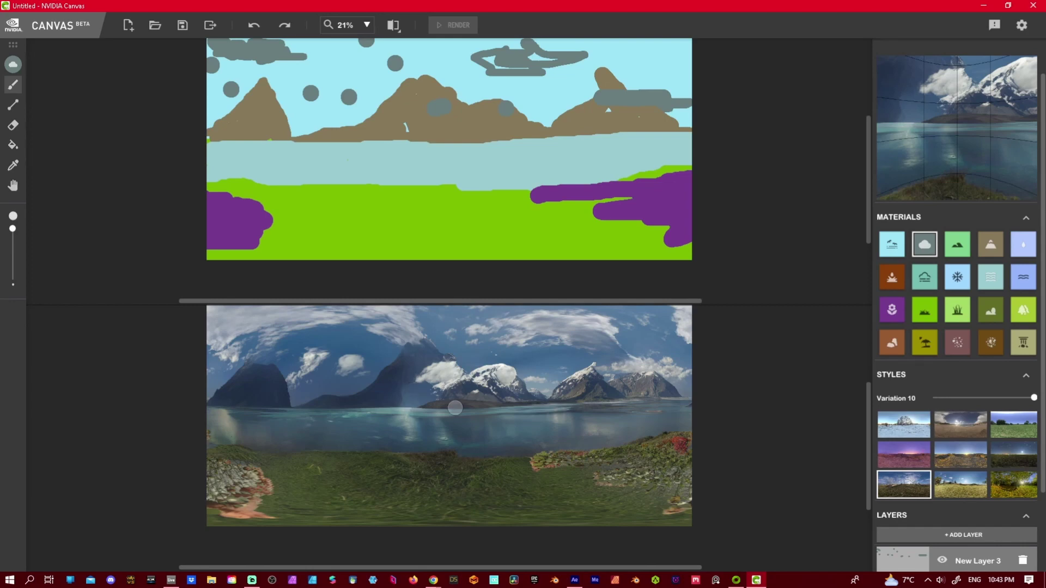
click(917, 430)
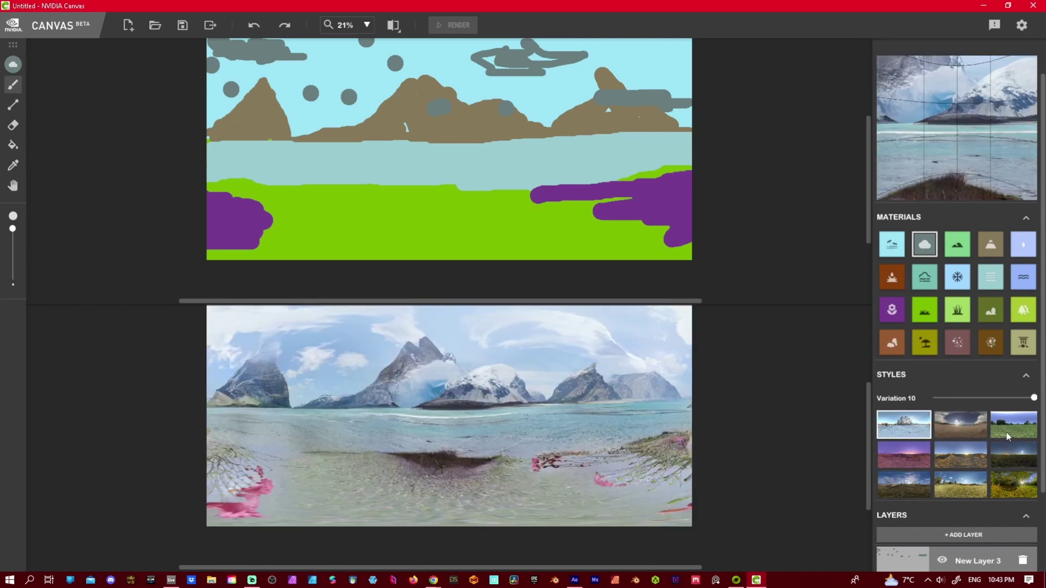
click(909, 469)
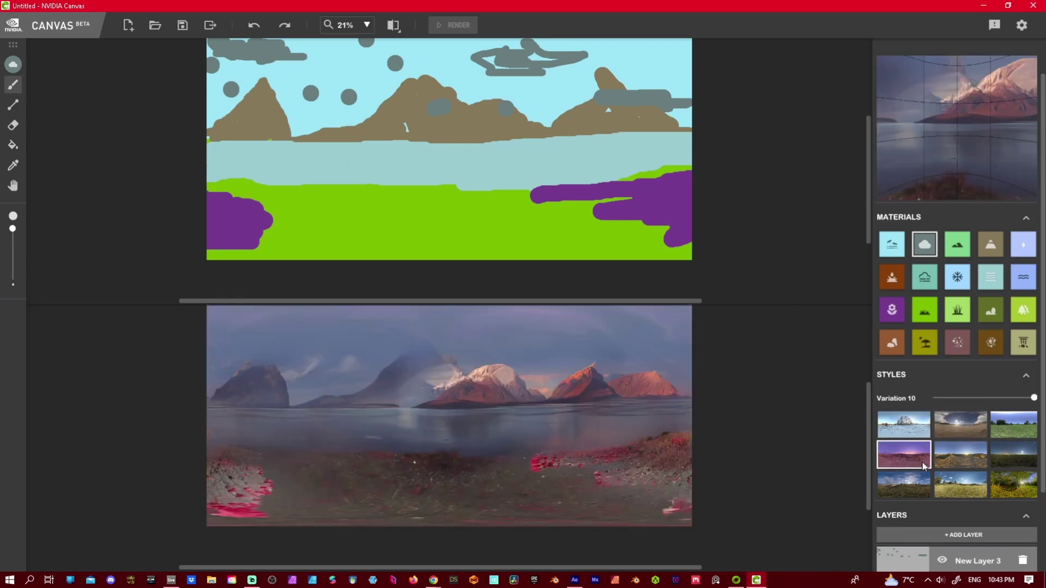
click(1013, 425)
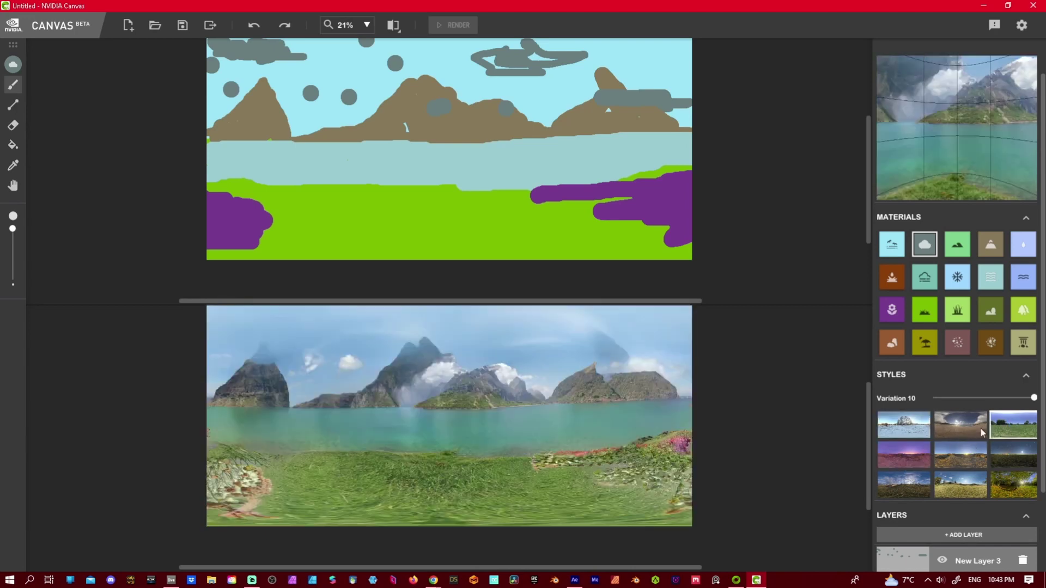
click(911, 456)
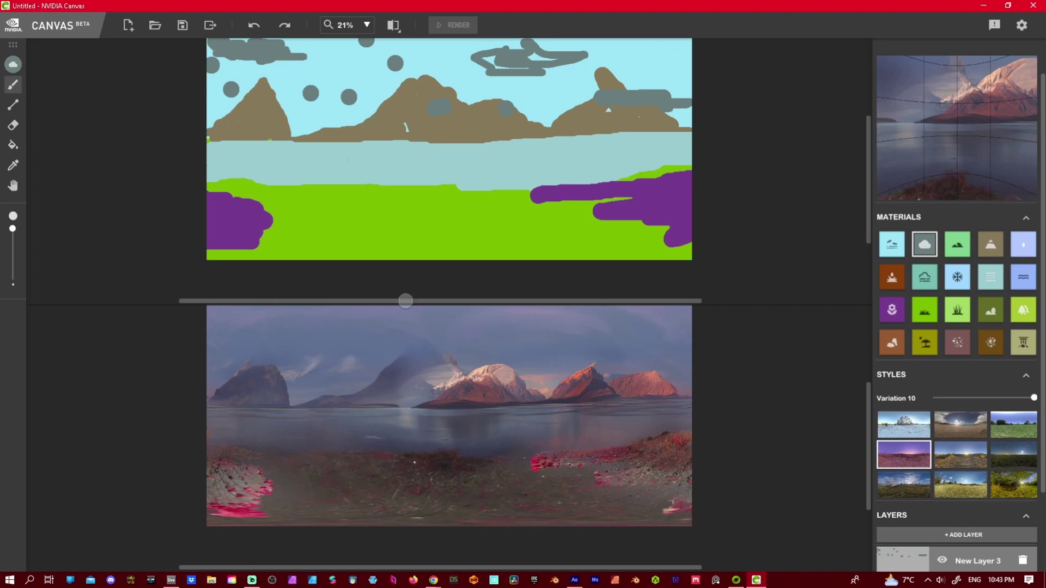
Export the panorama as an EXR named 'Tut2' into the CAVAS folder.
click(210, 25)
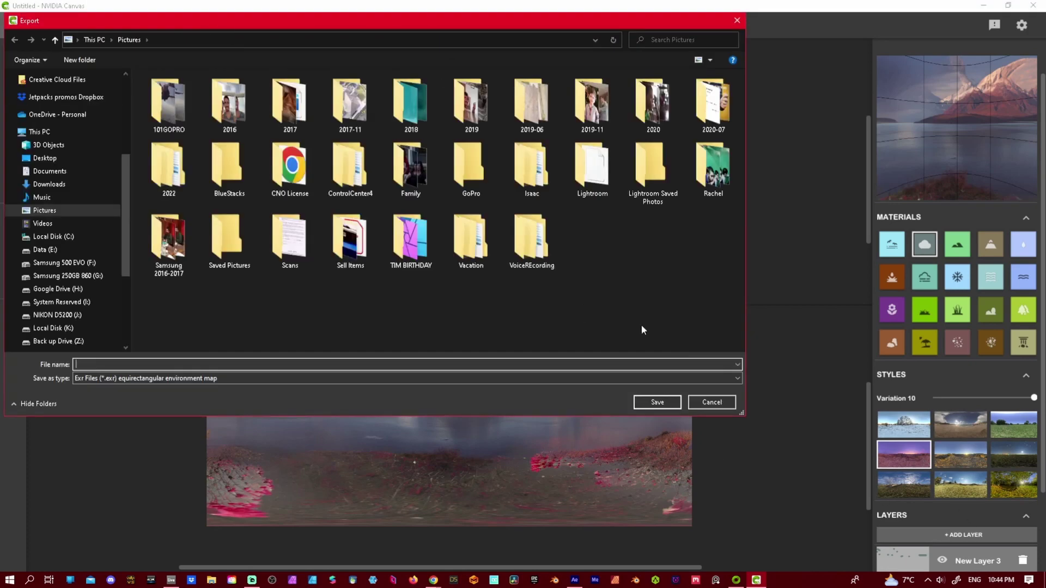
scroll(57, 101, up, 3)
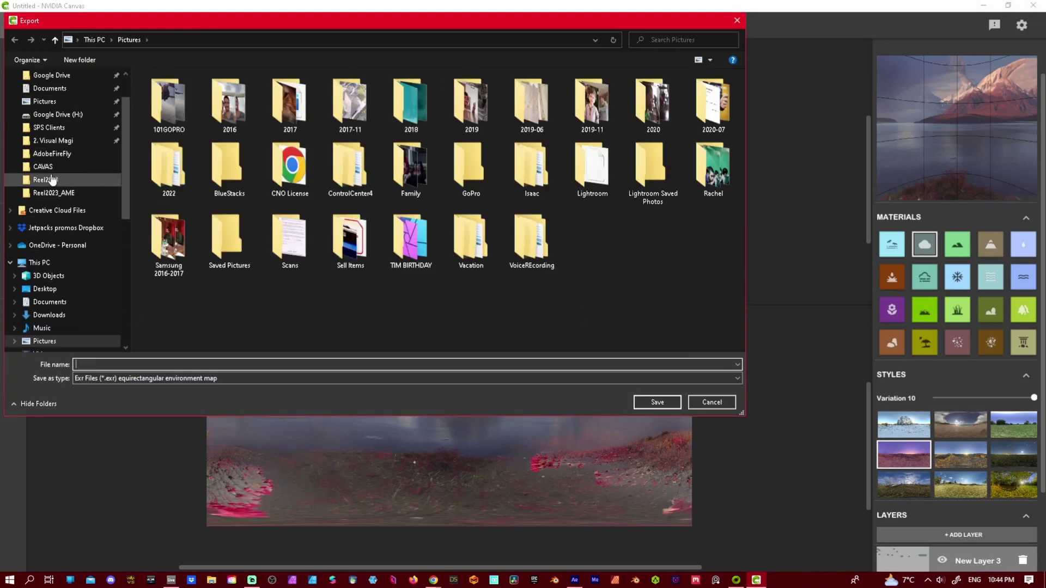
drag(47, 171, 46, 168)
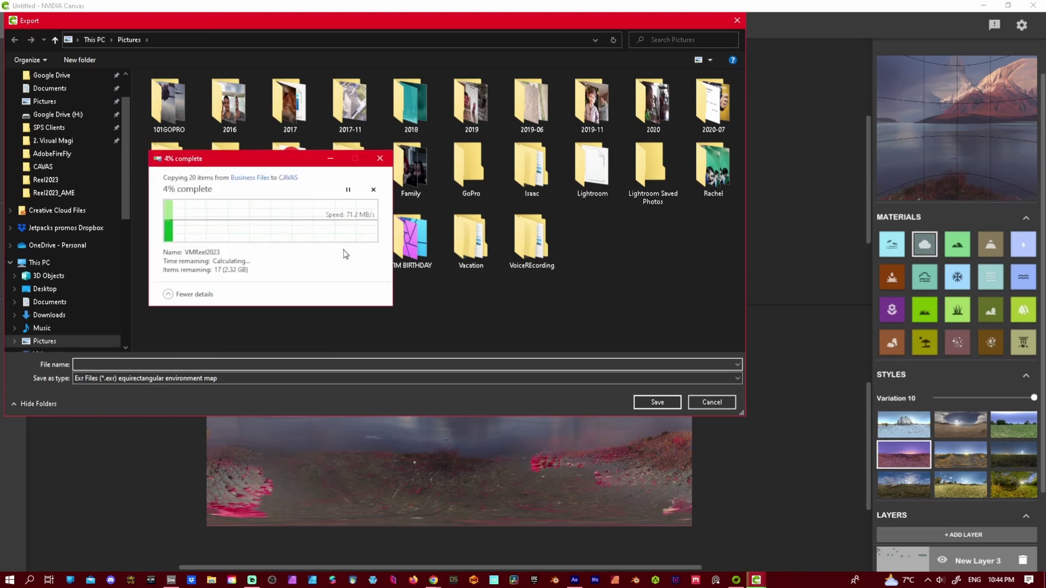
click(380, 159)
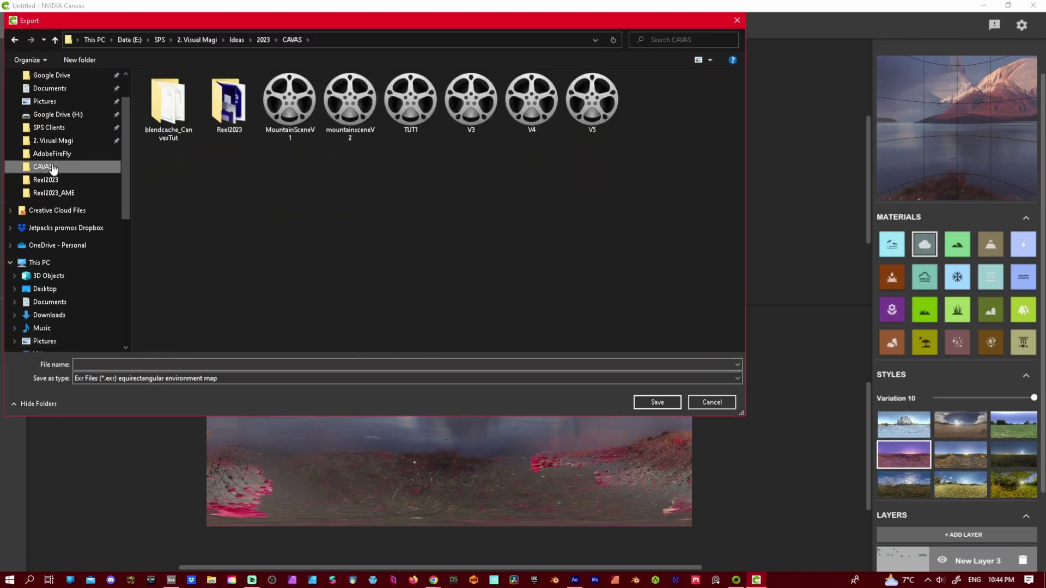
click(177, 365)
text(Tu)
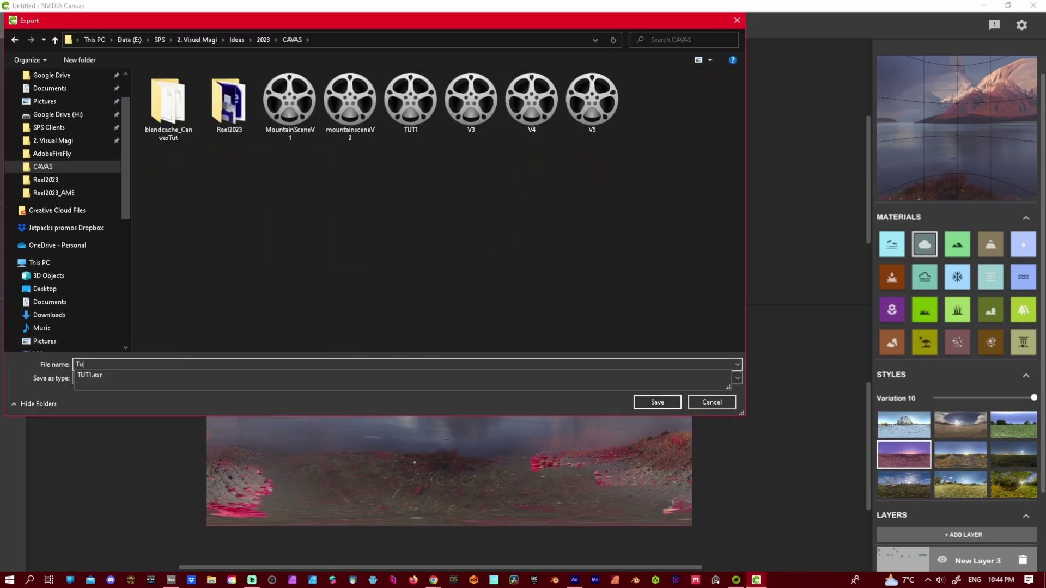
text(t2)
key(Return)
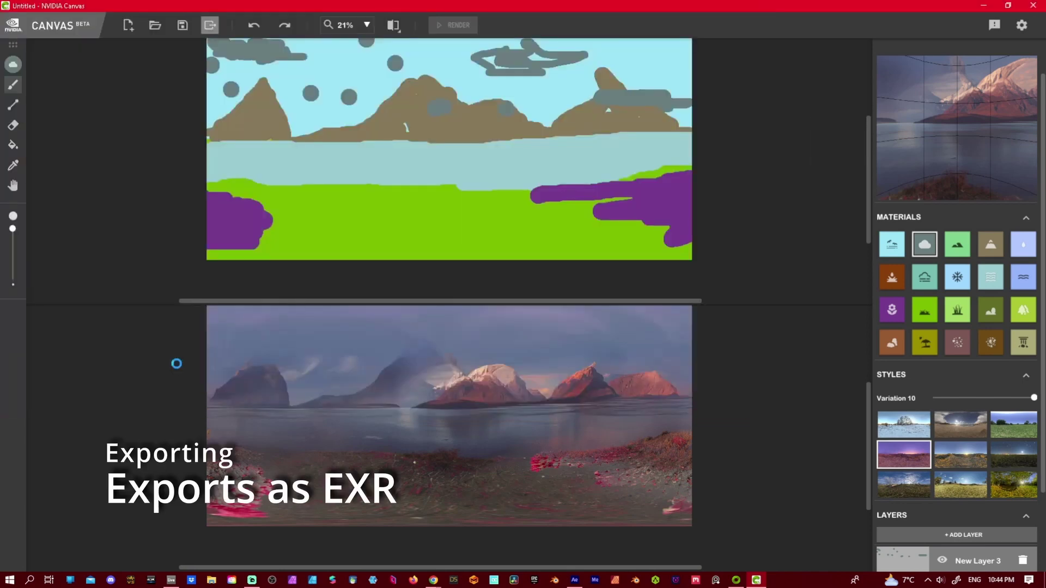
scroll(185, 341, up, 2)
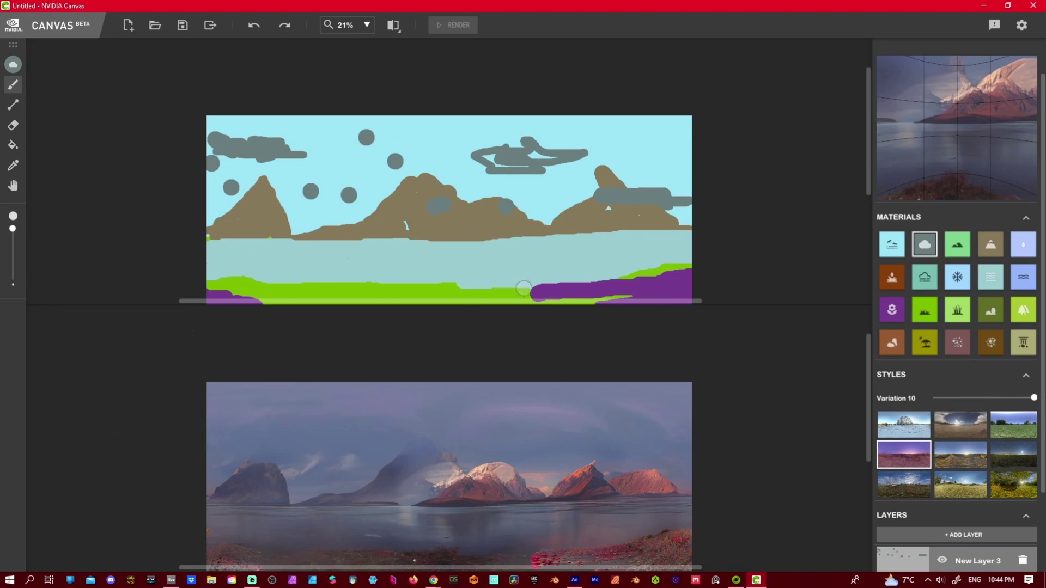
Close the painting, saving it as a Canvas project in the CAVAS folder.
click(1033, 5)
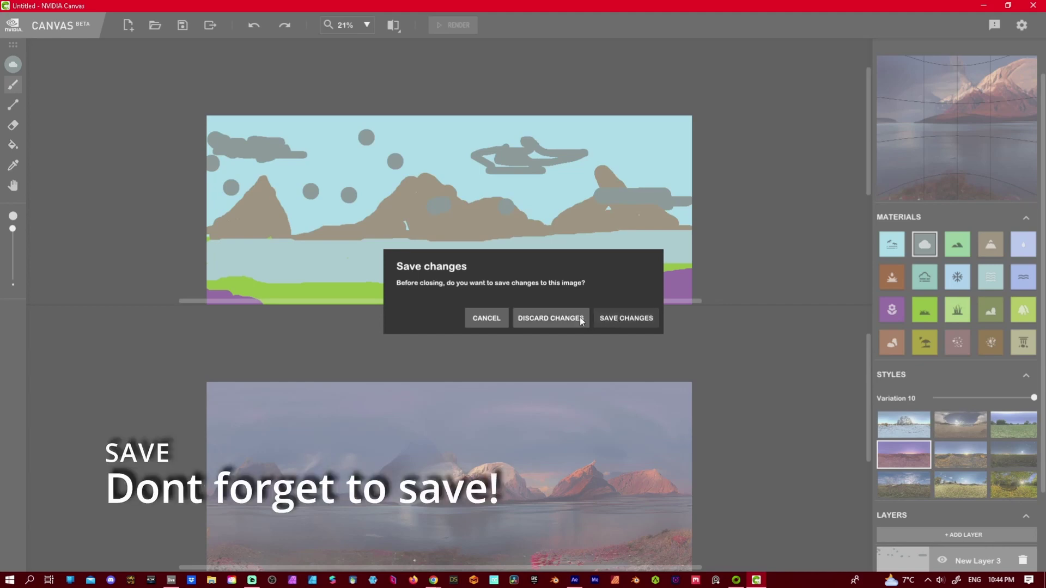
click(615, 319)
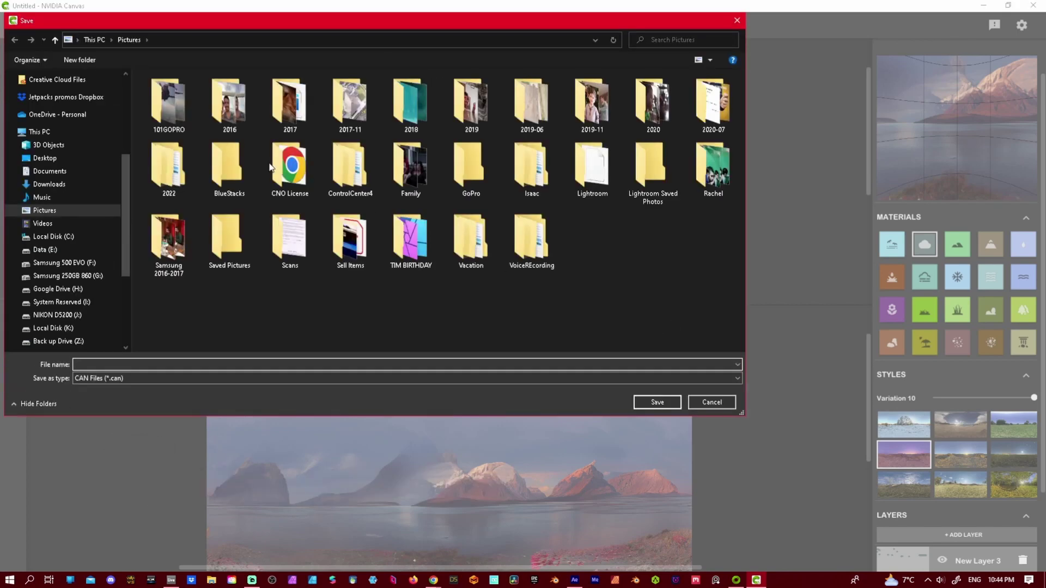
scroll(84, 123, up, 3)
click(66, 167)
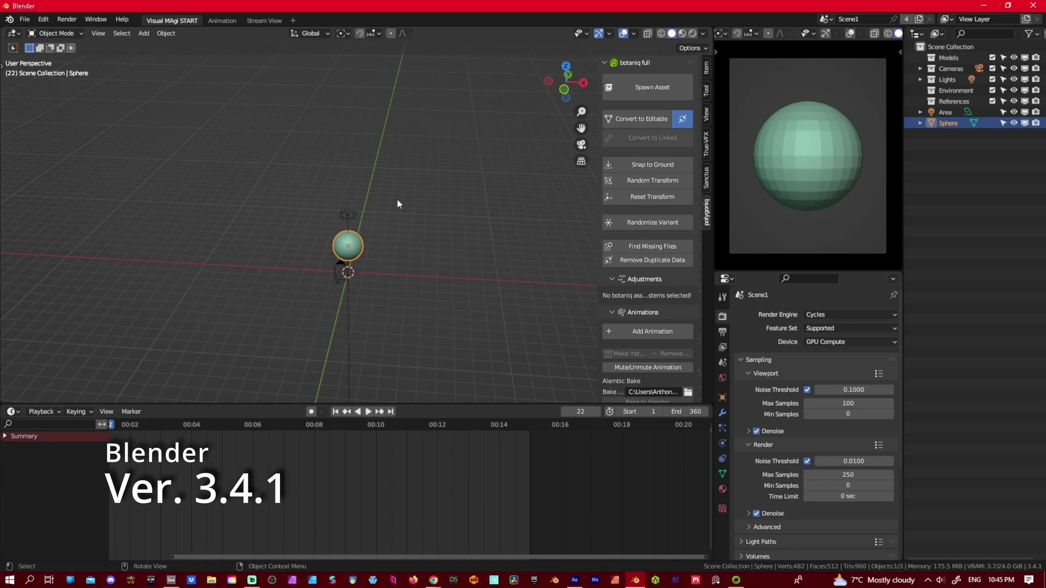
Orbit around the sphere, show the World surface settings and list nodes for the background Color.
scroll(388, 299, down, 2)
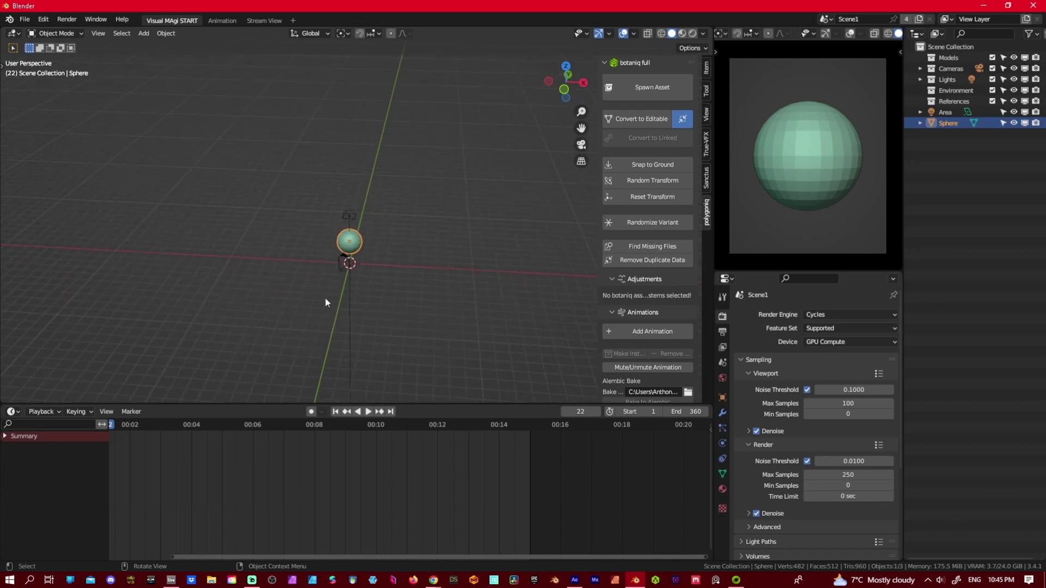
drag(331, 293, 447, 220)
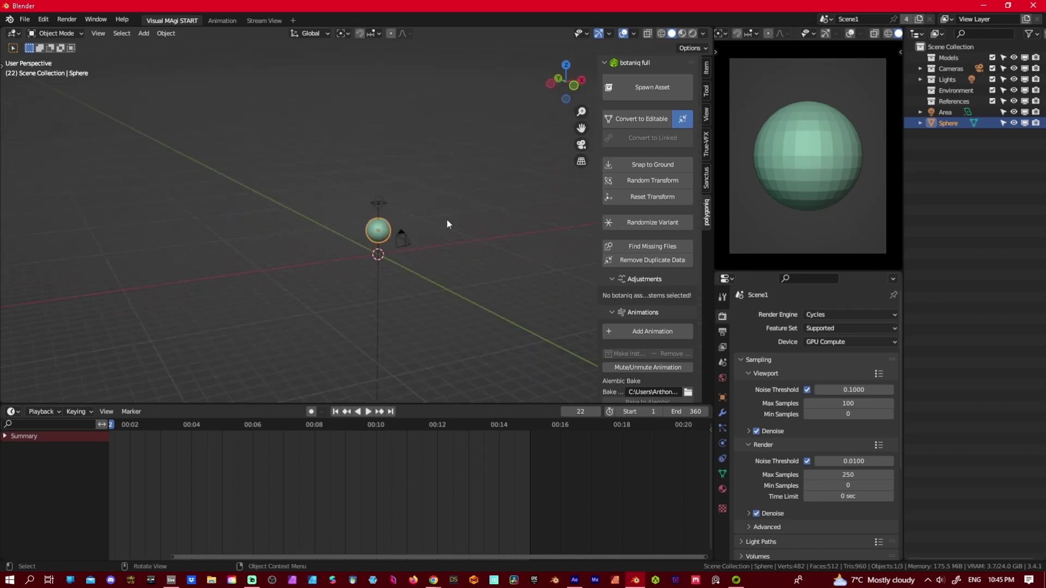
click(722, 378)
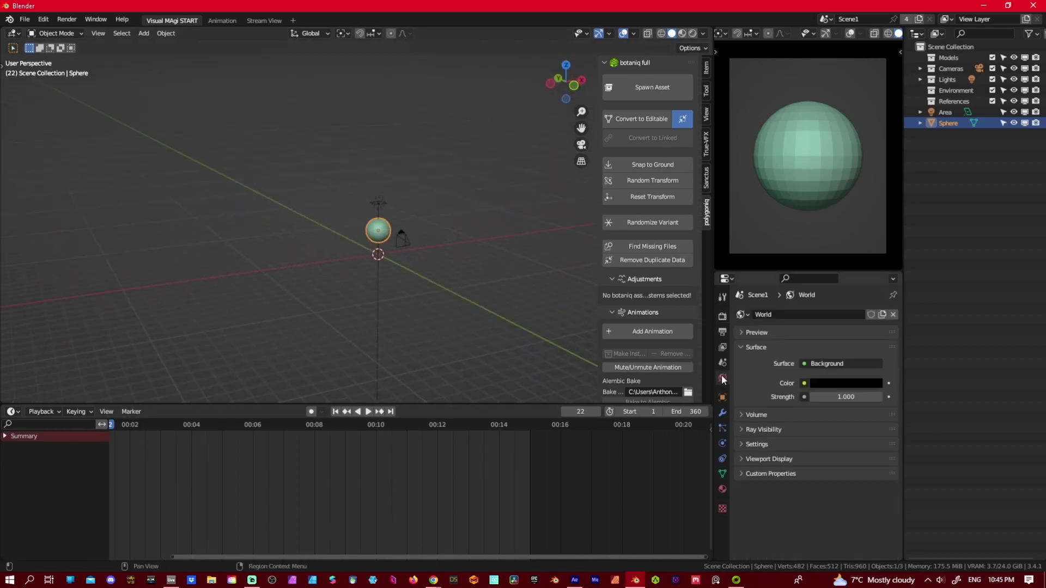
click(805, 383)
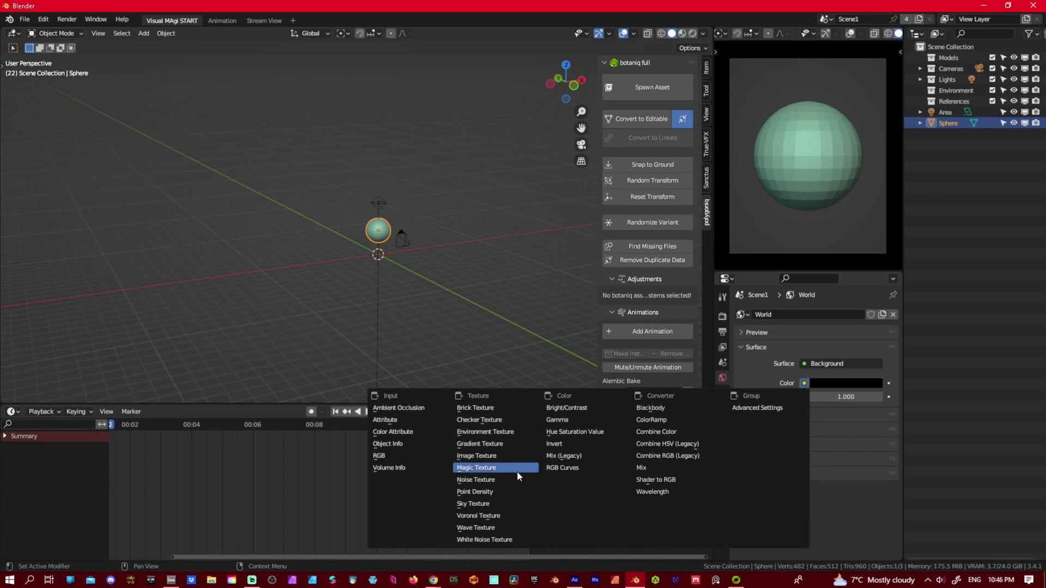
Feed the world Color from an Environment Texture and browse for its image.
click(511, 431)
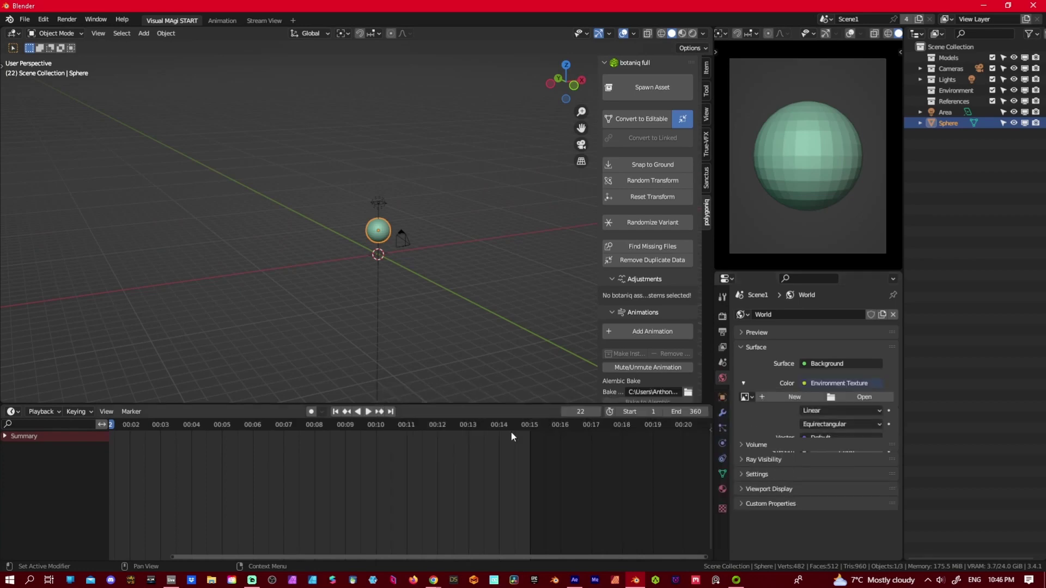
click(872, 396)
scroll(311, 420, down, 1)
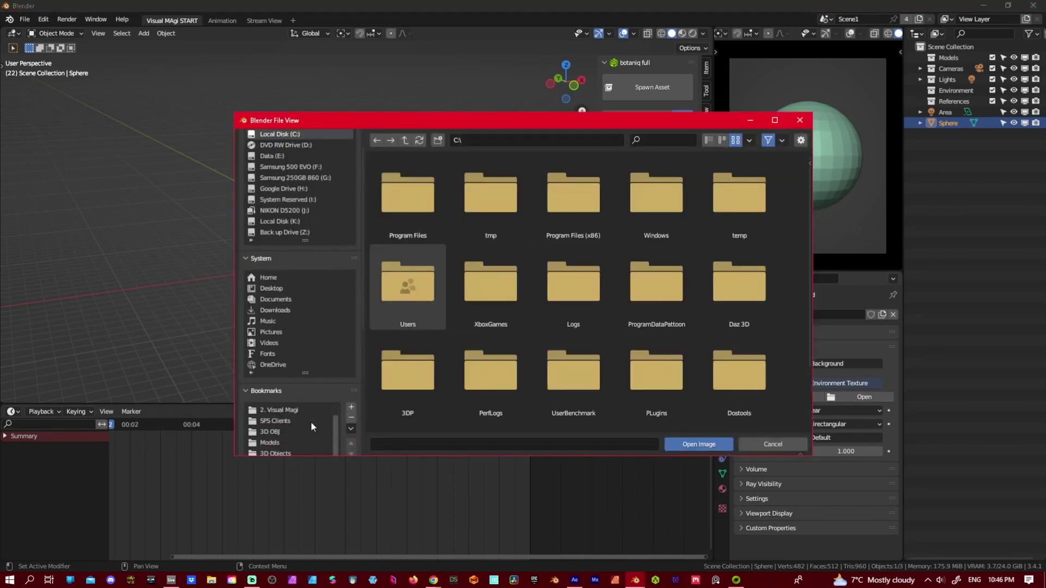
scroll(312, 421, up, 1)
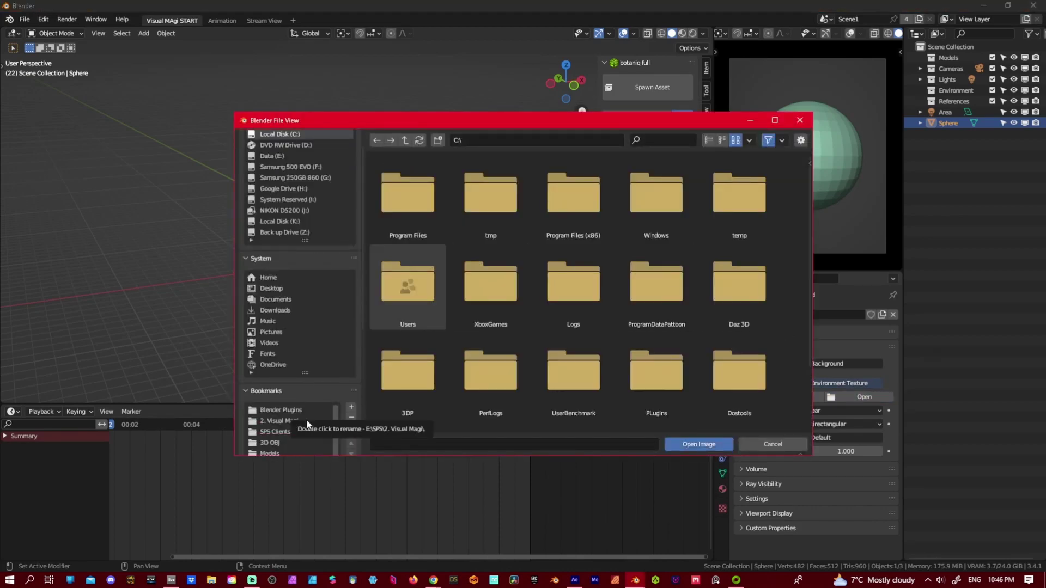
Navigate to the 2. Visual Magi > Ideas > 2023 > CAVAS folder.
click(306, 420)
click(669, 201)
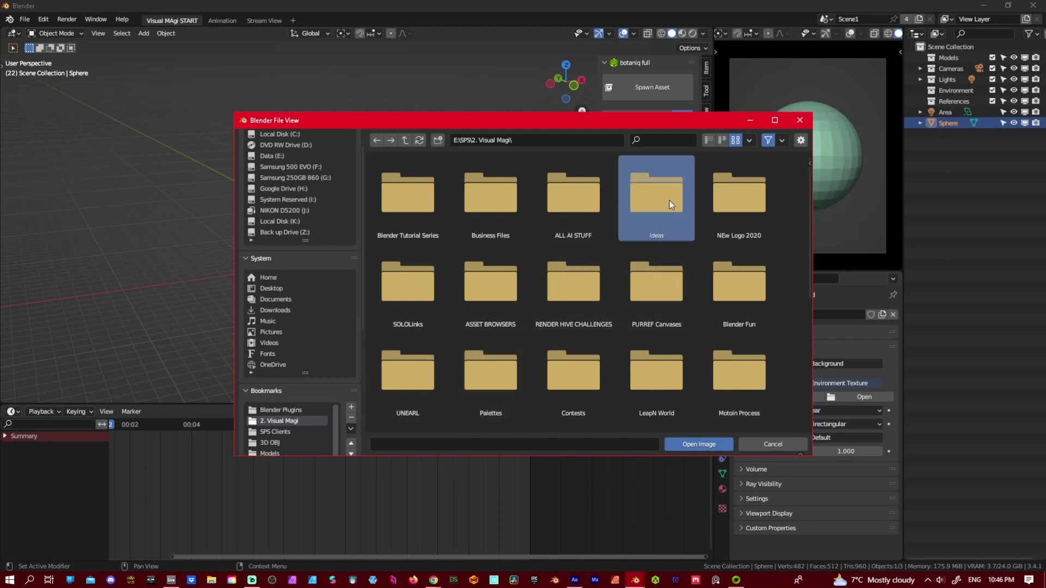
click(669, 200)
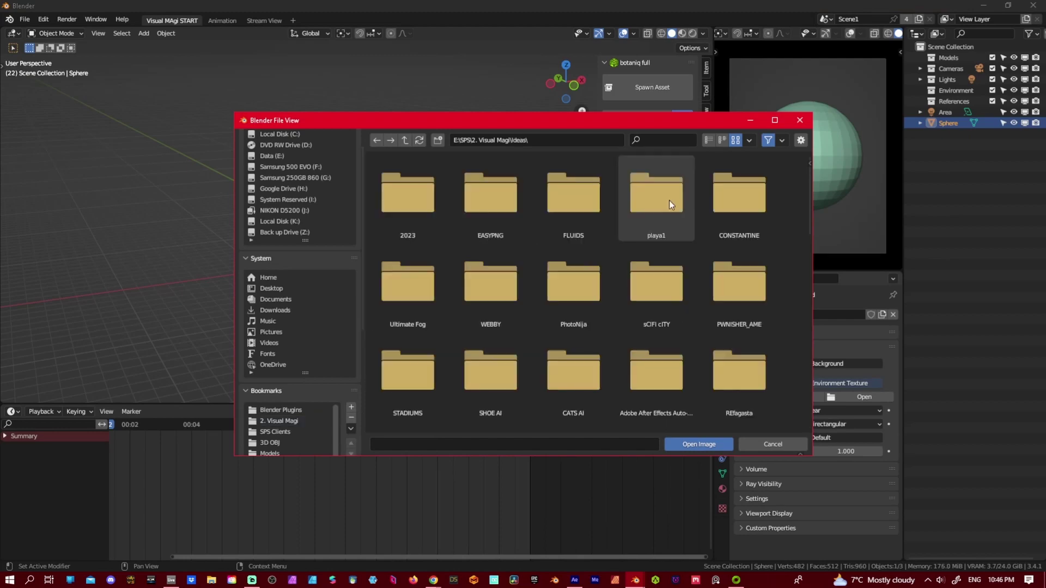
click(401, 221)
click(409, 213)
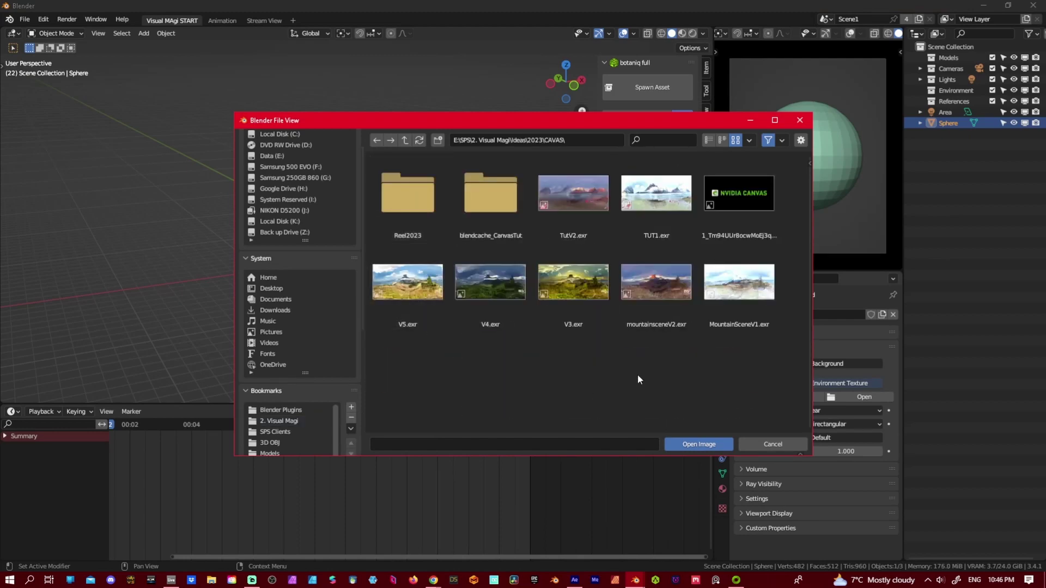
Compare the EXR exports and load TutV2.exr as the world background.
click(408, 282)
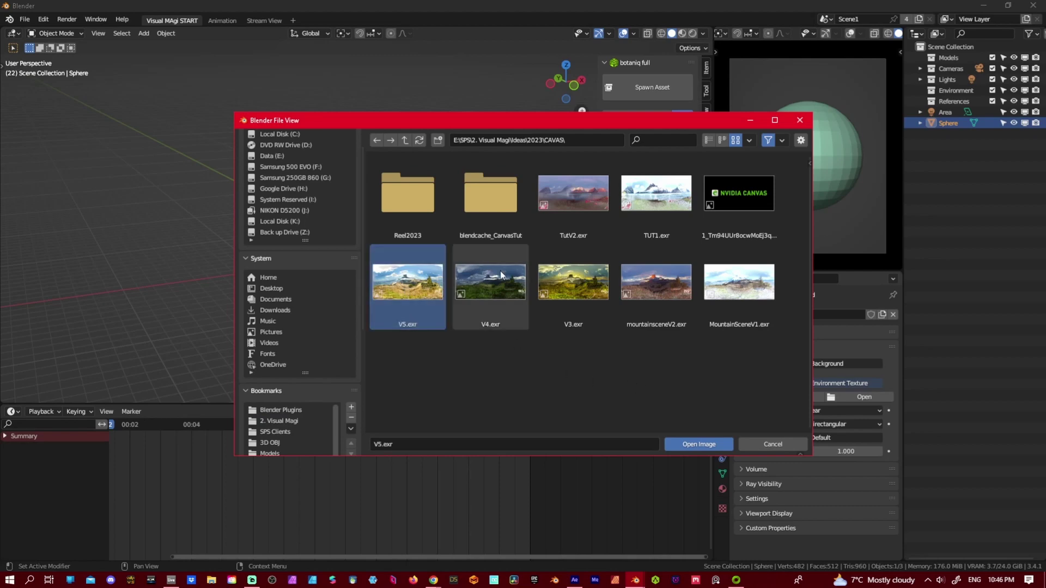
click(576, 276)
click(656, 282)
click(739, 283)
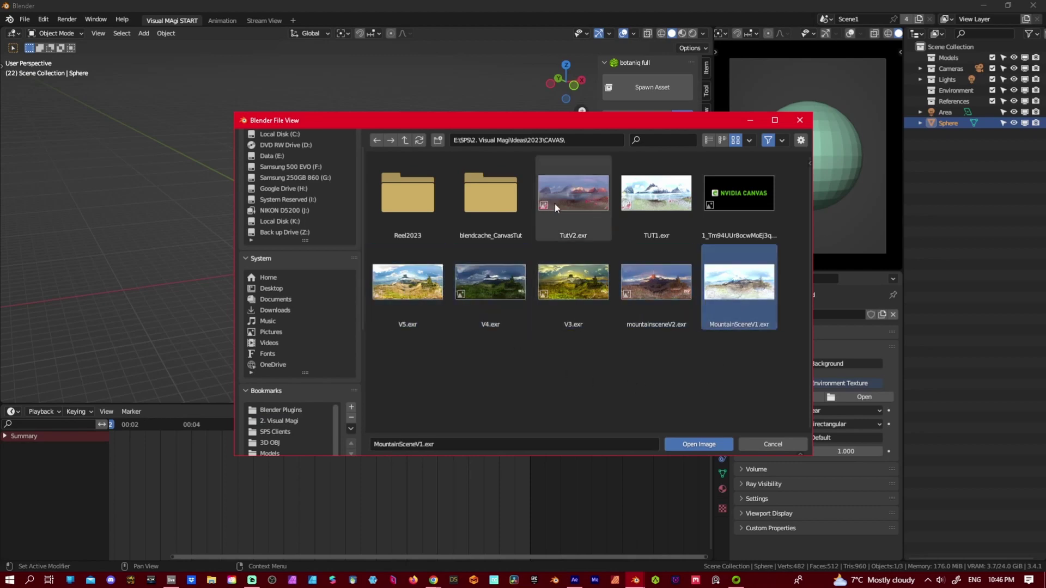
click(570, 199)
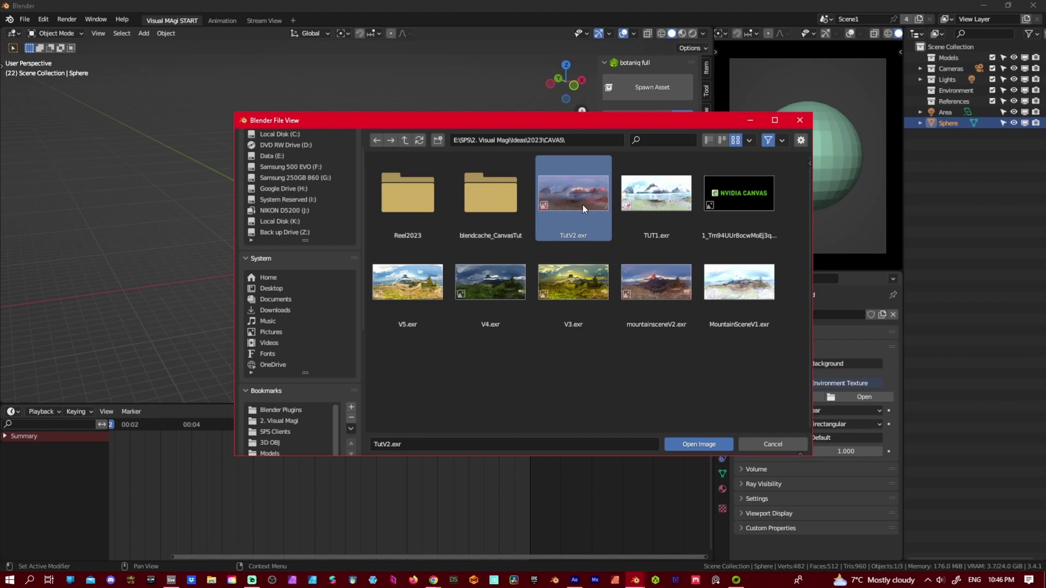
double_click(580, 197)
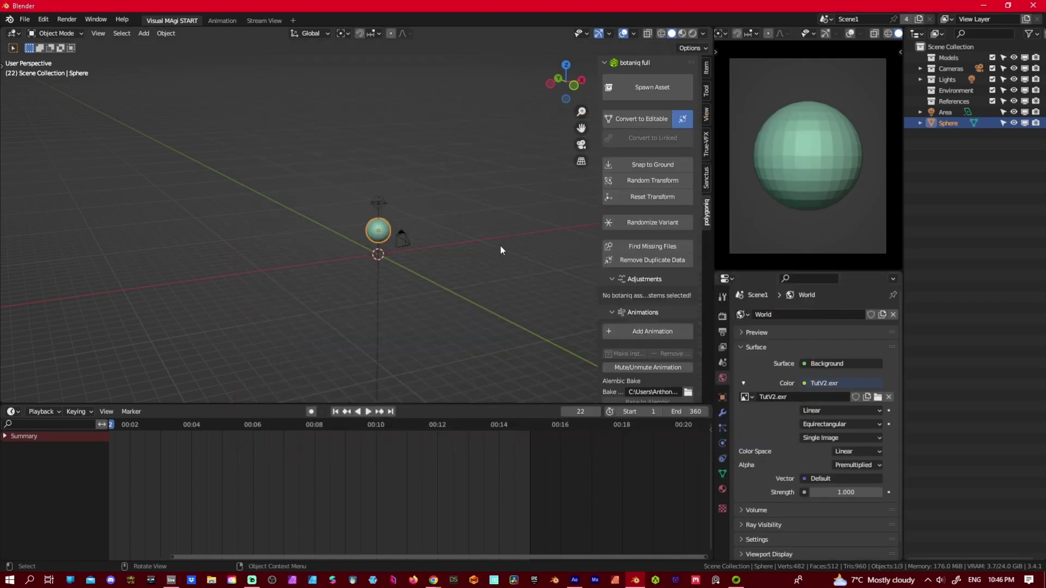
Give the sphere a new material with Roughness 0 and Metallic 1.
scroll(434, 268, up, 3)
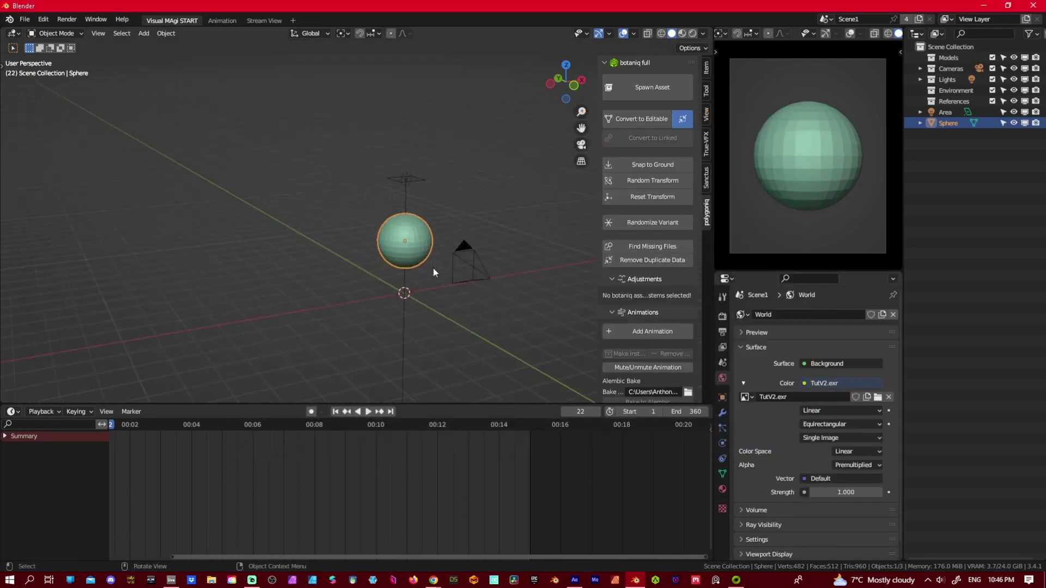
click(723, 490)
click(793, 362)
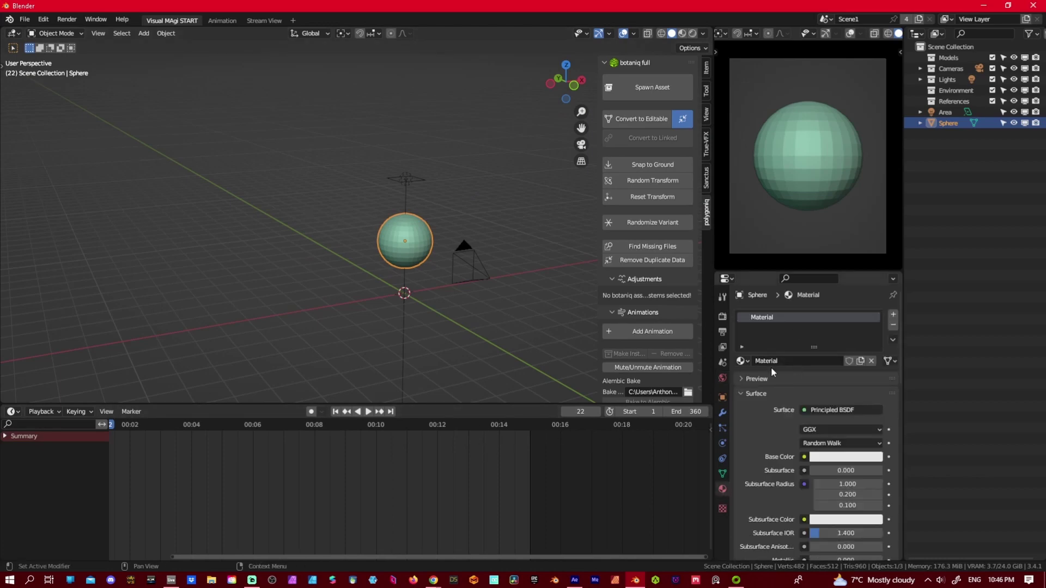
scroll(806, 465, down, 8)
drag(866, 405, 812, 404)
drag(817, 364, 880, 364)
Reselect the sphere and add a level 2 Subdivision with Ctrl+2, checking its modifier.
click(441, 221)
click(422, 240)
scroll(460, 239, up, 3)
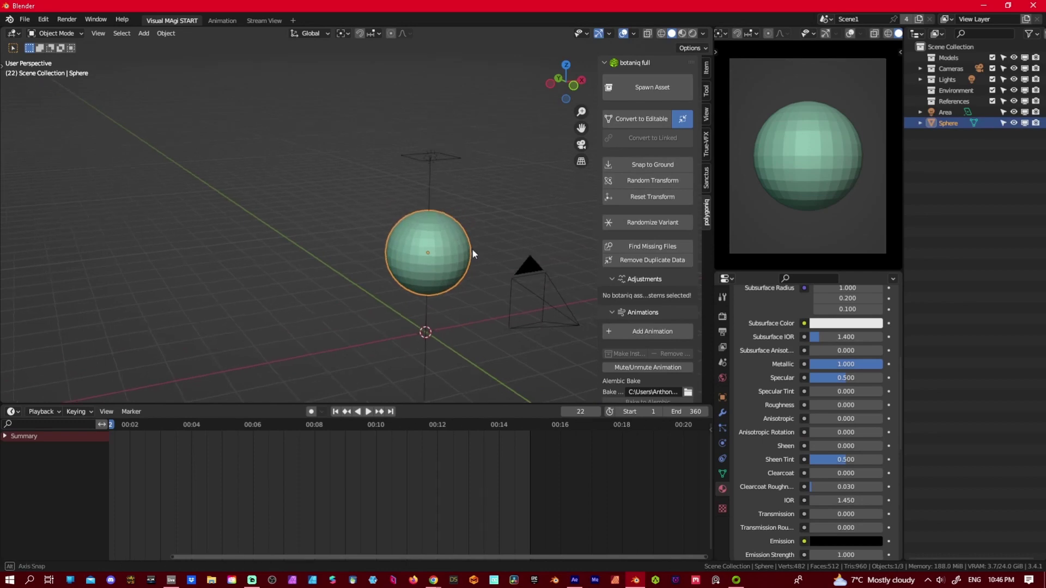
key(ctrl+2)
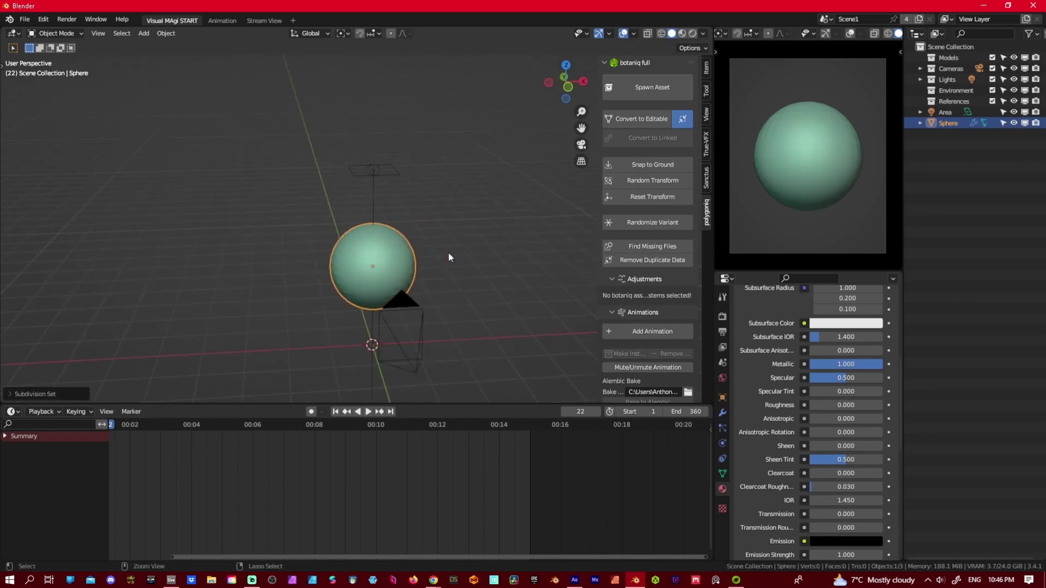
scroll(383, 279, up, 4)
scroll(396, 281, down, 3)
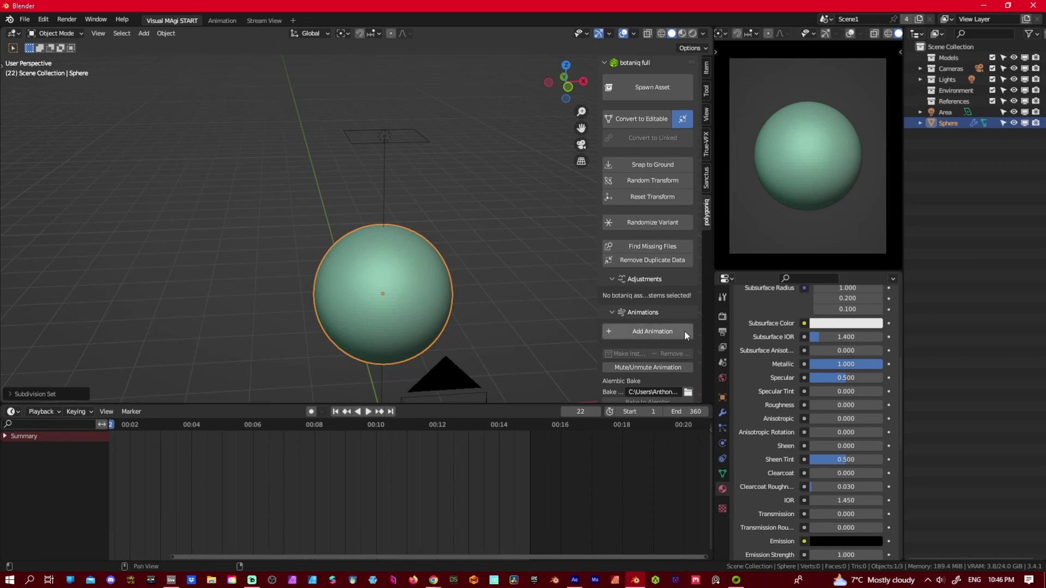
click(723, 413)
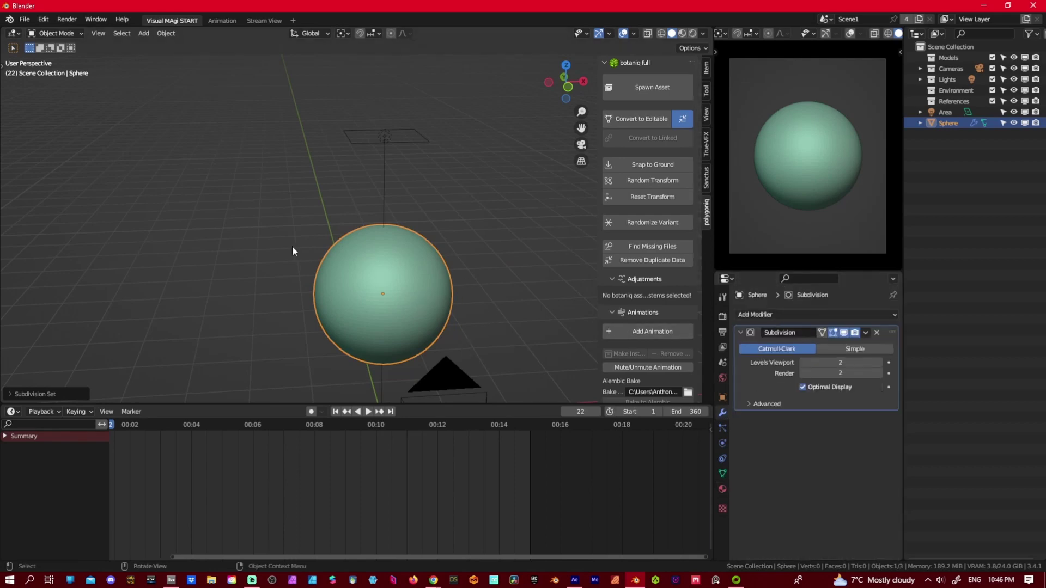
scroll(390, 319, down, 3)
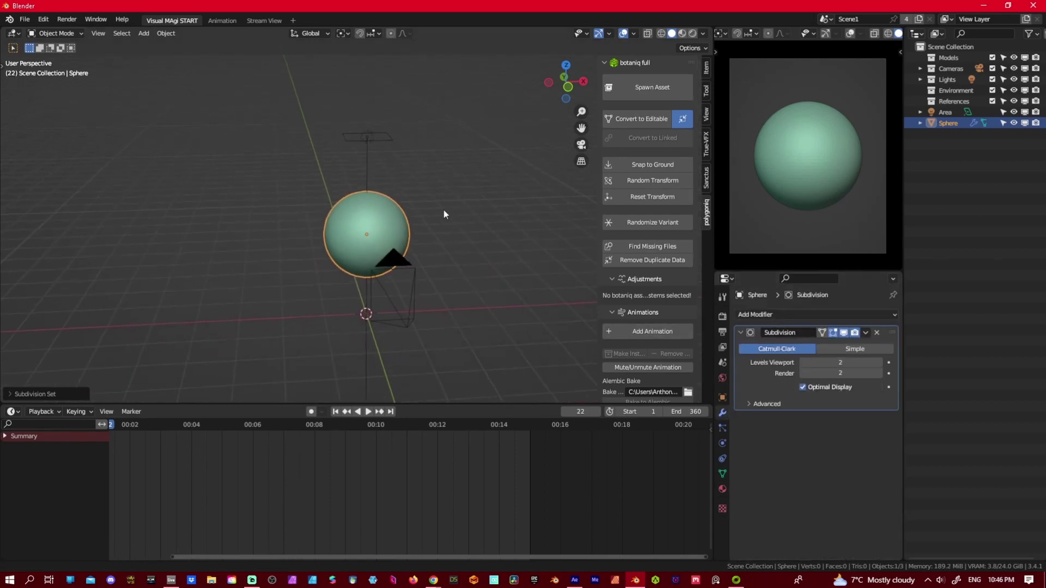
Raise the area light 2 m along Z with gz2.
click(378, 126)
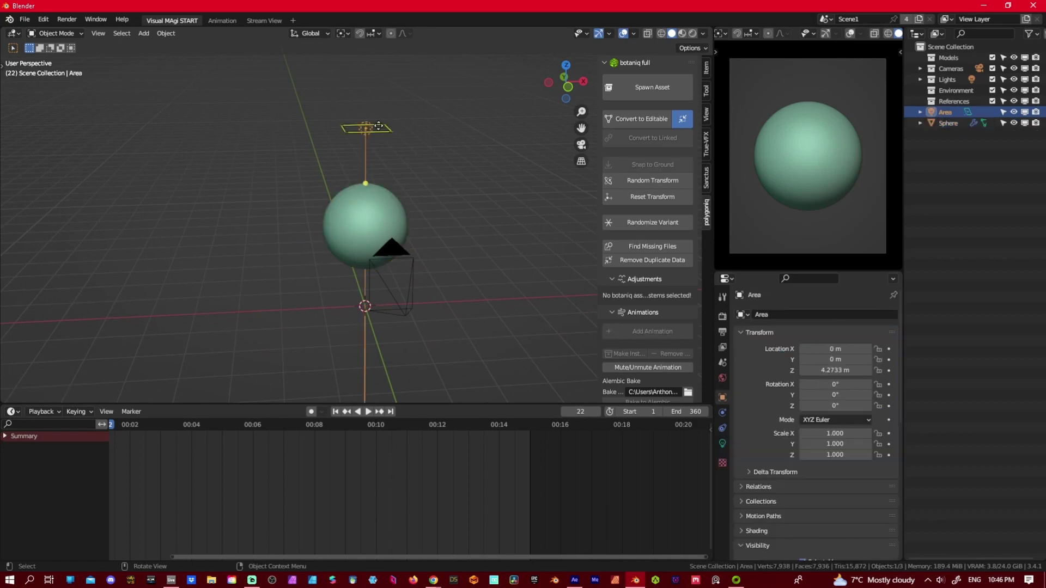
text(gz2)
key(Return)
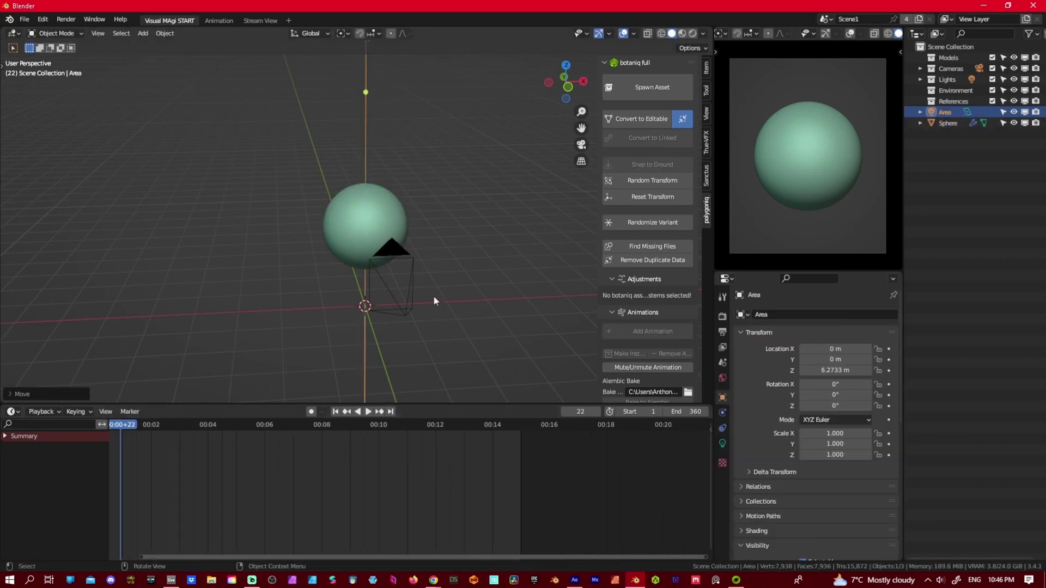
scroll(434, 300, down, 2)
scroll(440, 221, up, 2)
scroll(806, 33, down, 2)
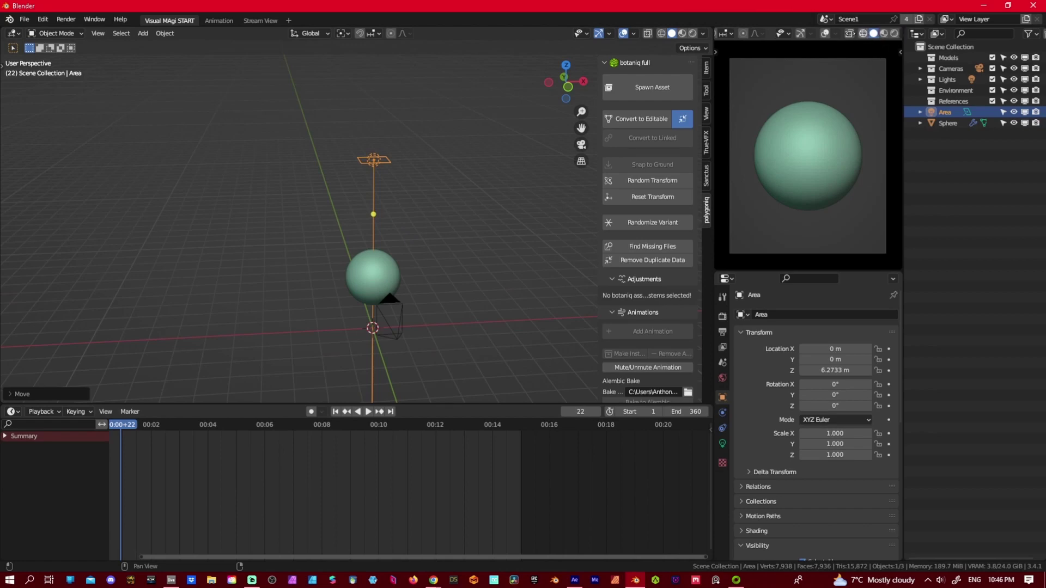
scroll(897, 33, down, 1)
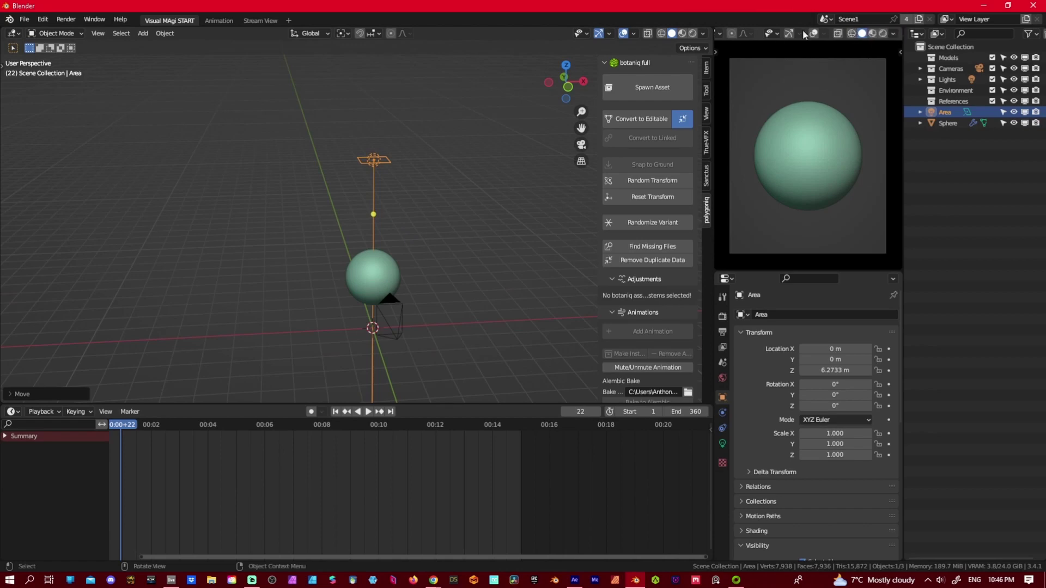
Preview the chrome sphere in Rendered shading in the second viewport and orbit around it.
click(882, 34)
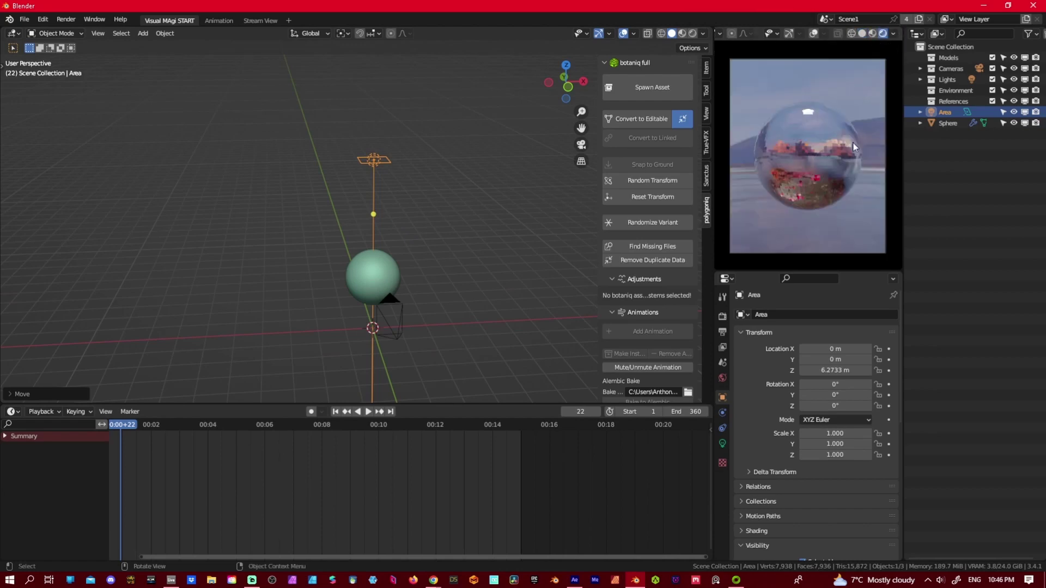
scroll(853, 143, up, 1)
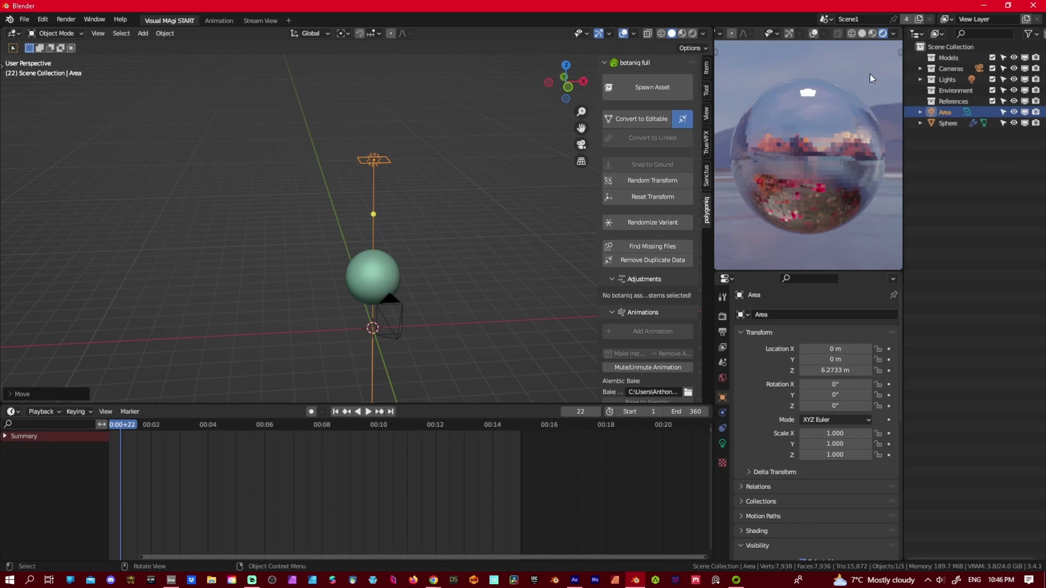
click(870, 75)
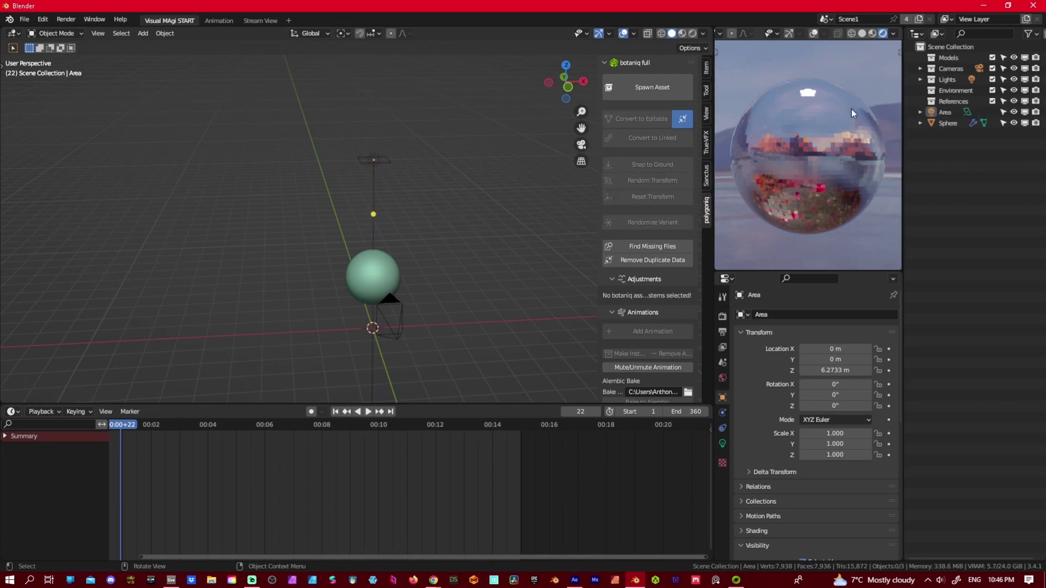
scroll(850, 115, down, 4)
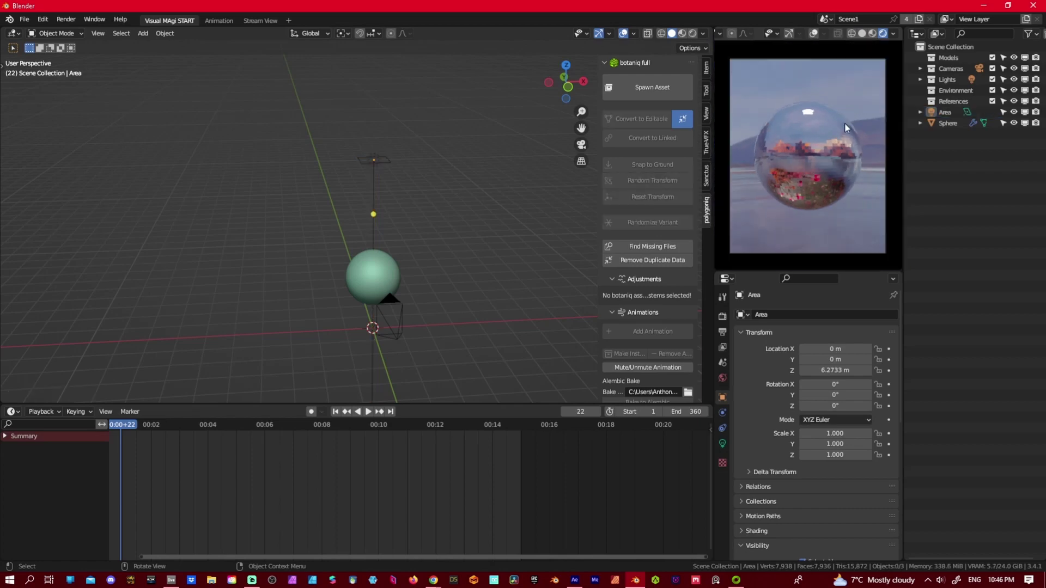
click(723, 331)
scroll(780, 384, down, 2)
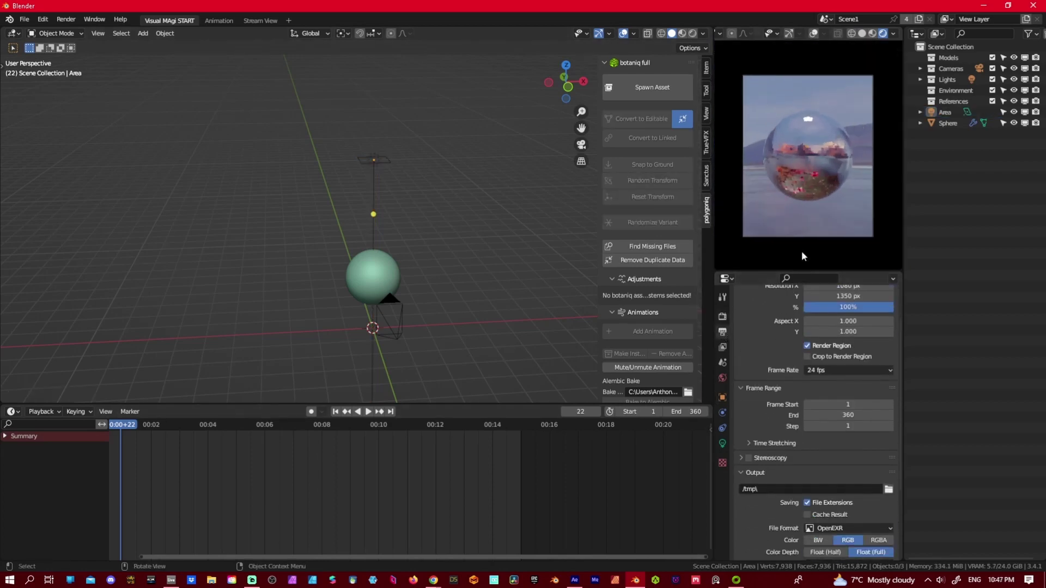
drag(859, 190, 871, 48)
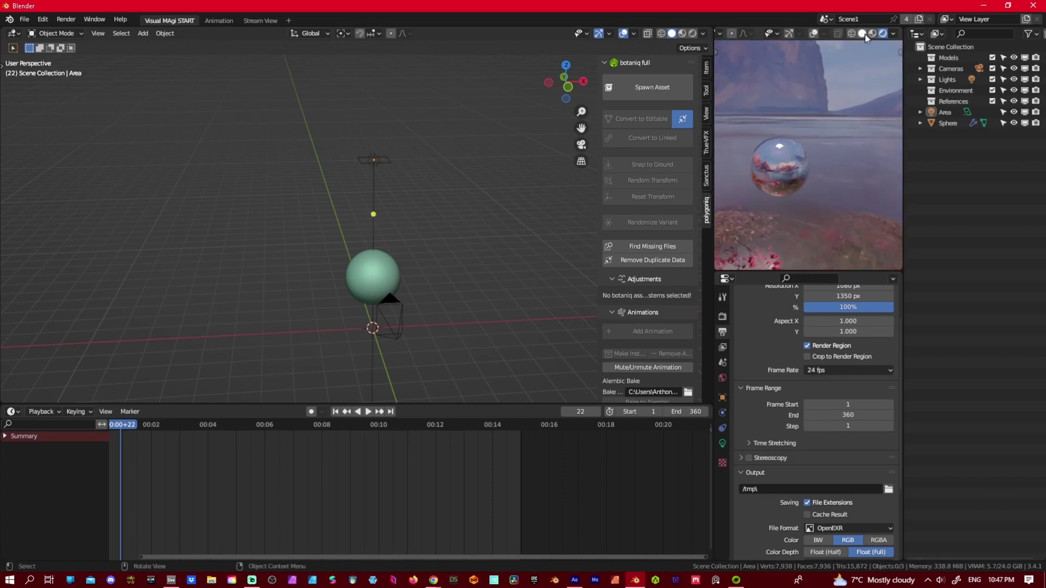
Return the preview to Solid and render the main viewport from a low angle on the sphere.
click(863, 34)
click(692, 33)
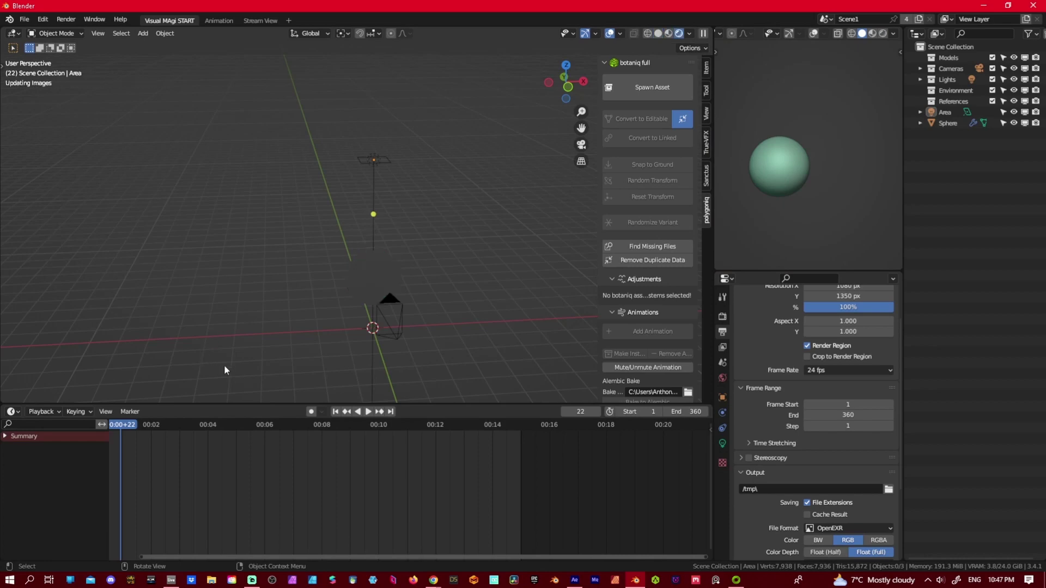
mouse_move(342, 293)
mouse_down()
mouse_move(358, 259)
mouse_move(670, 268)
mouse_move(47, 253)
mouse_move(102, 245)
mouse_move(679, 267)
mouse_move(265, 259)
mouse_up()
scroll(539, 281, up, 3)
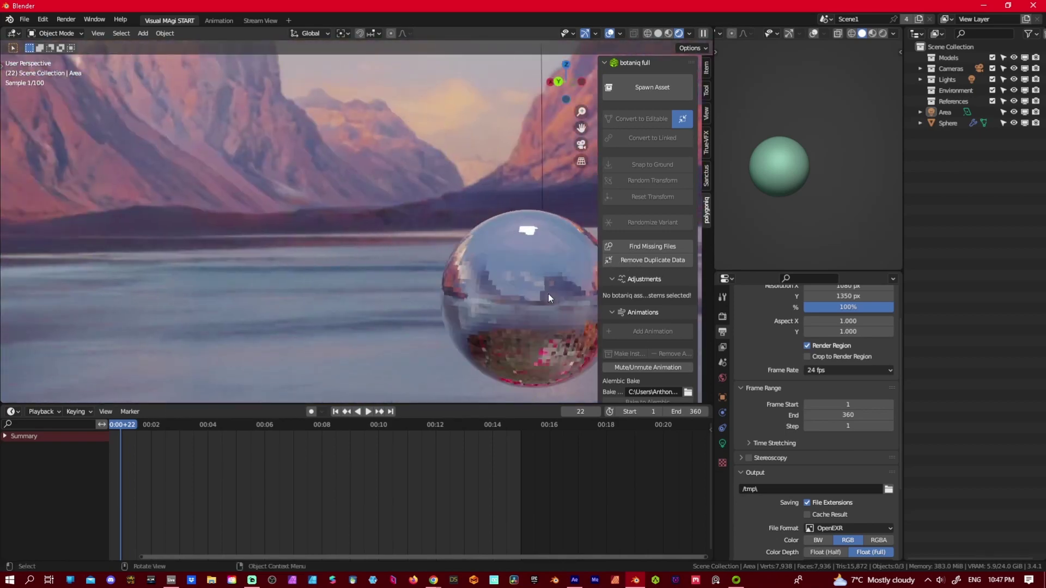
drag(548, 293, 250, 311)
Apply Shade Smooth to the sphere and frame it in the view.
right_click(265, 248)
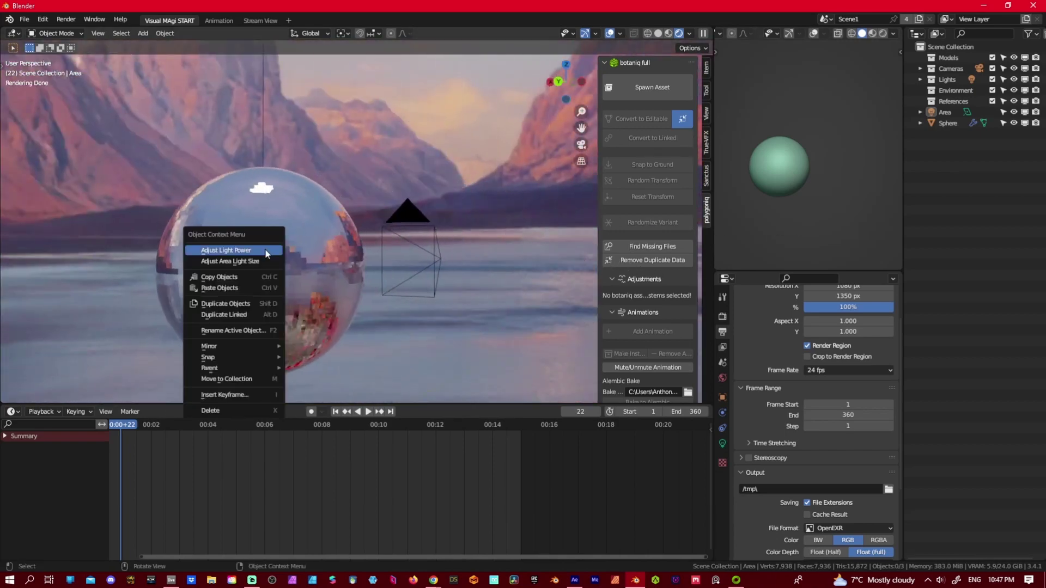
click(265, 249)
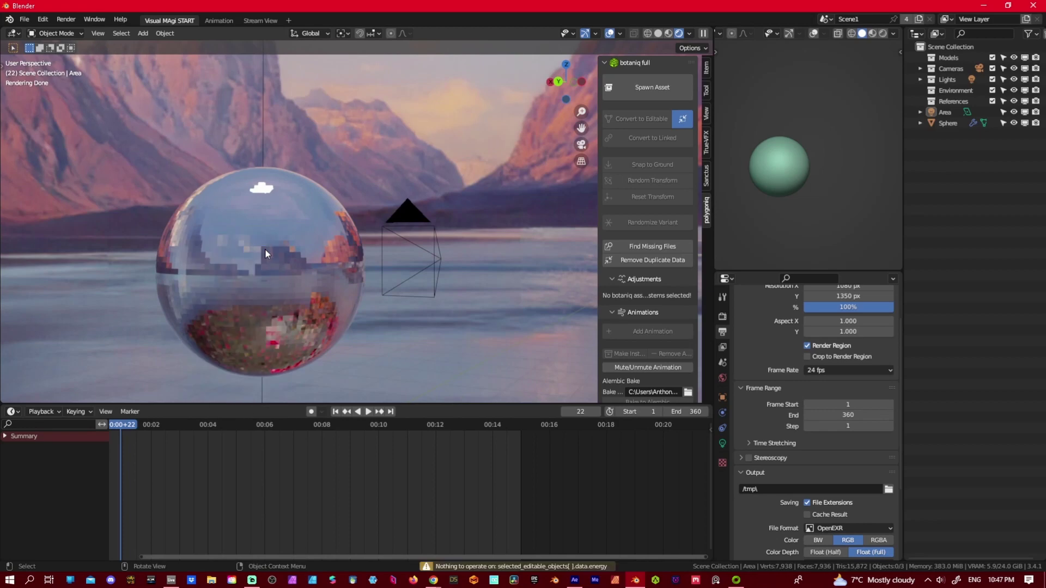
click(265, 253)
right_click(275, 223)
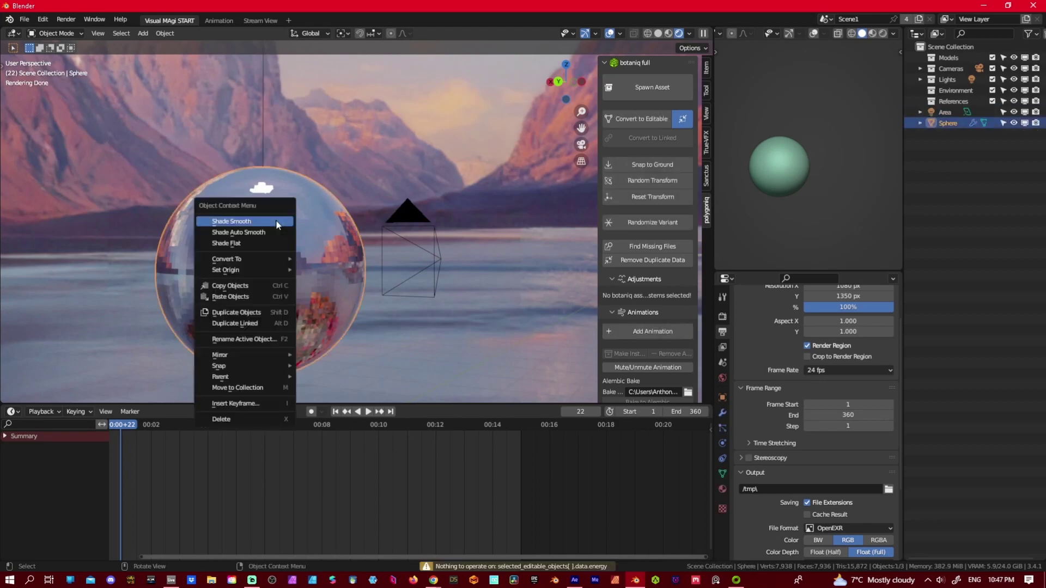
click(276, 222)
scroll(272, 273, up, 4)
drag(272, 273, 187, 254)
key(KP_Decimal)
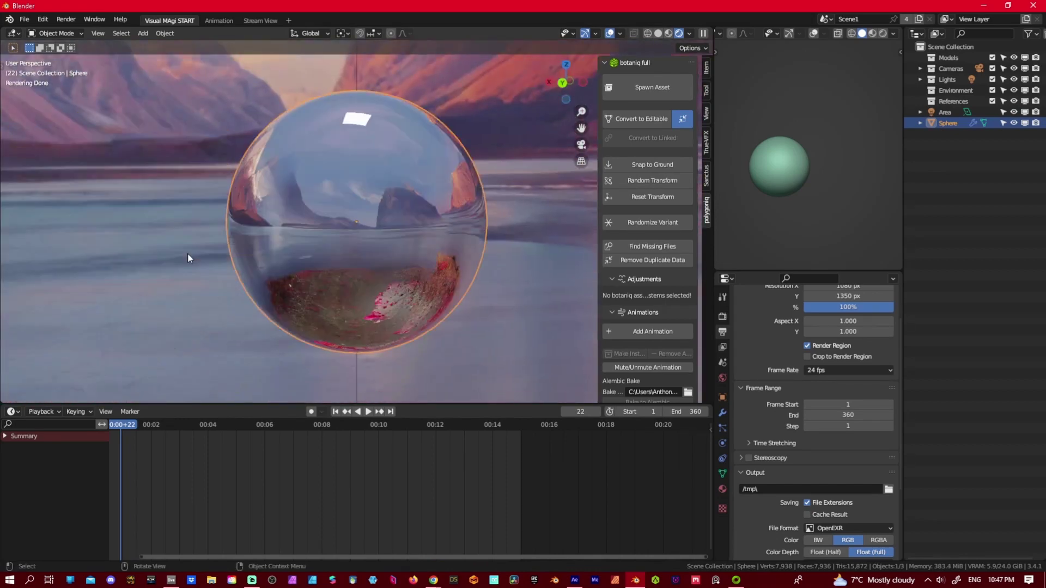
drag(296, 228, 283, 210)
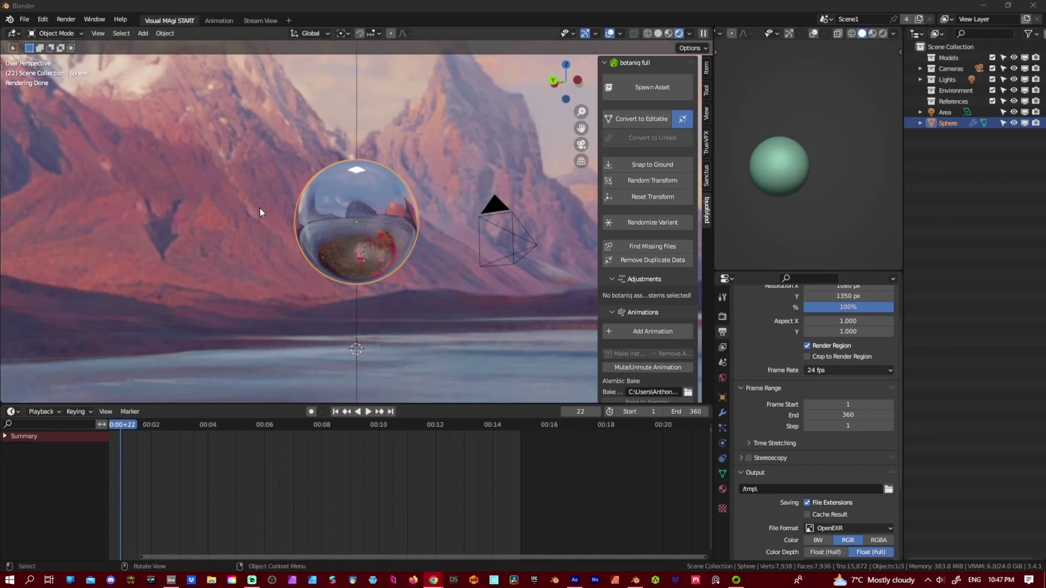
drag(259, 207, 246, 318)
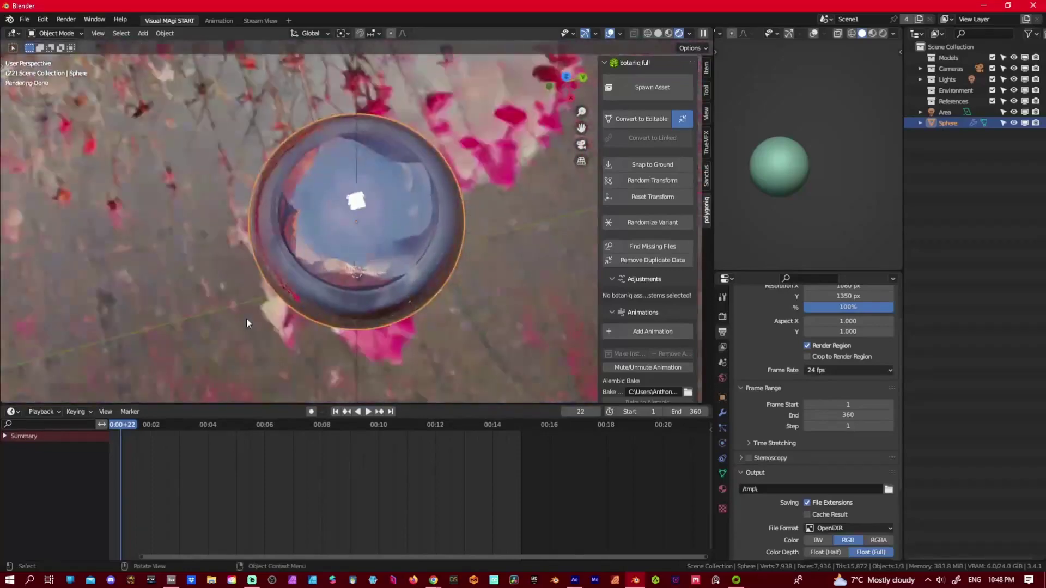